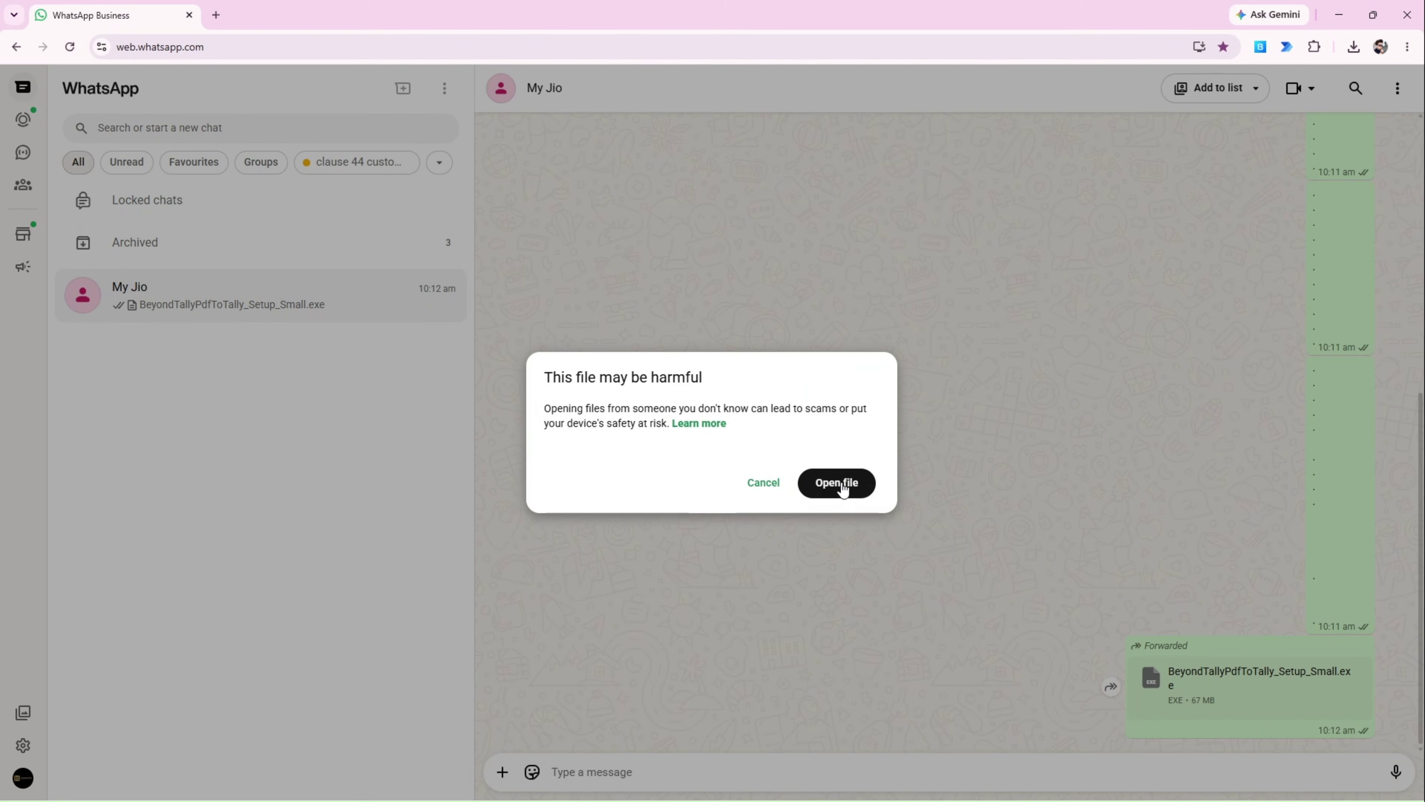
- Accept the harmful-file warning to download BeyondTallyPdfToTally_Setup_Small.exe from the chat and locate it in the recent downloads
{"action": "left_click", "coordinate": [840, 484]}
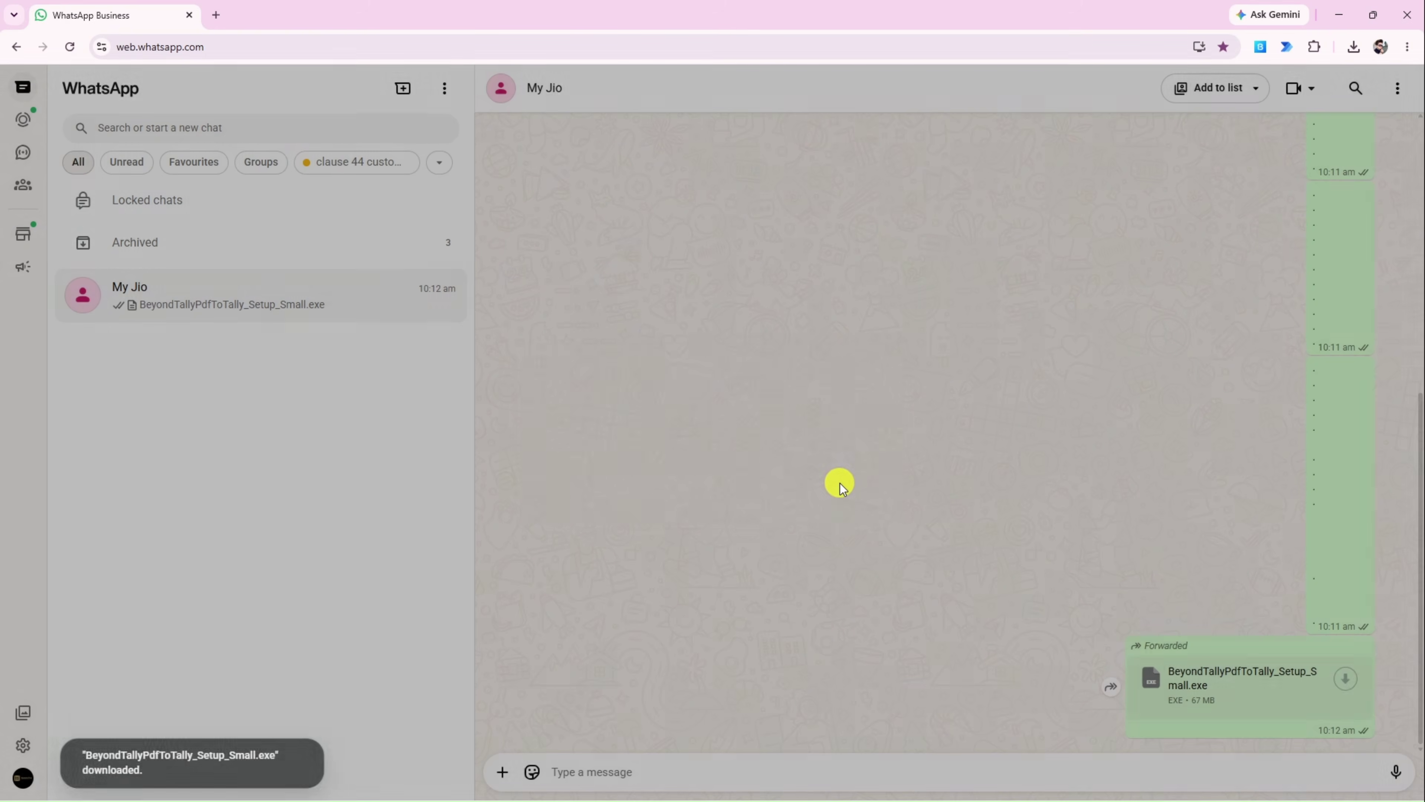
{"action": "left_click", "coordinate": [1353, 50]}
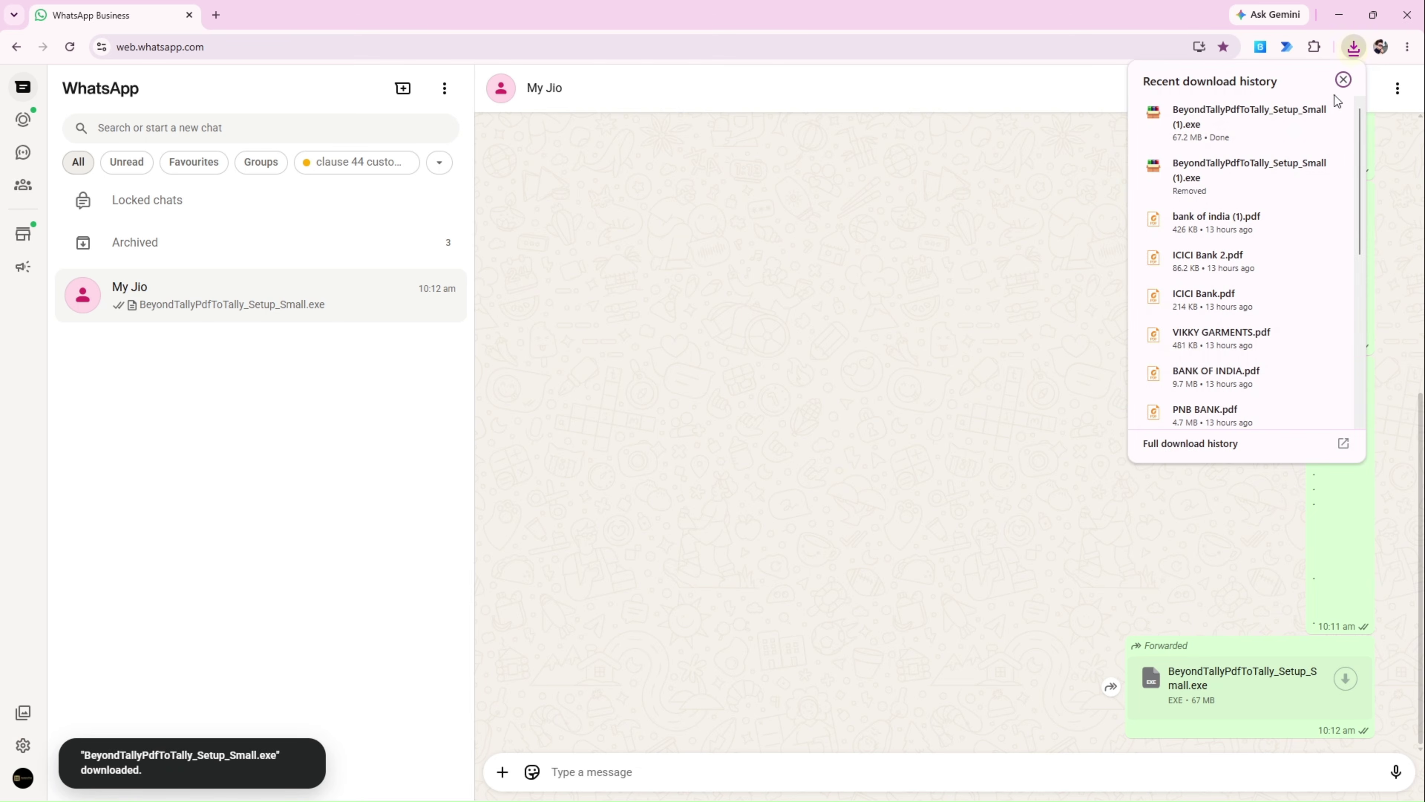
{"action": "left_click", "coordinate": [1303, 116]}
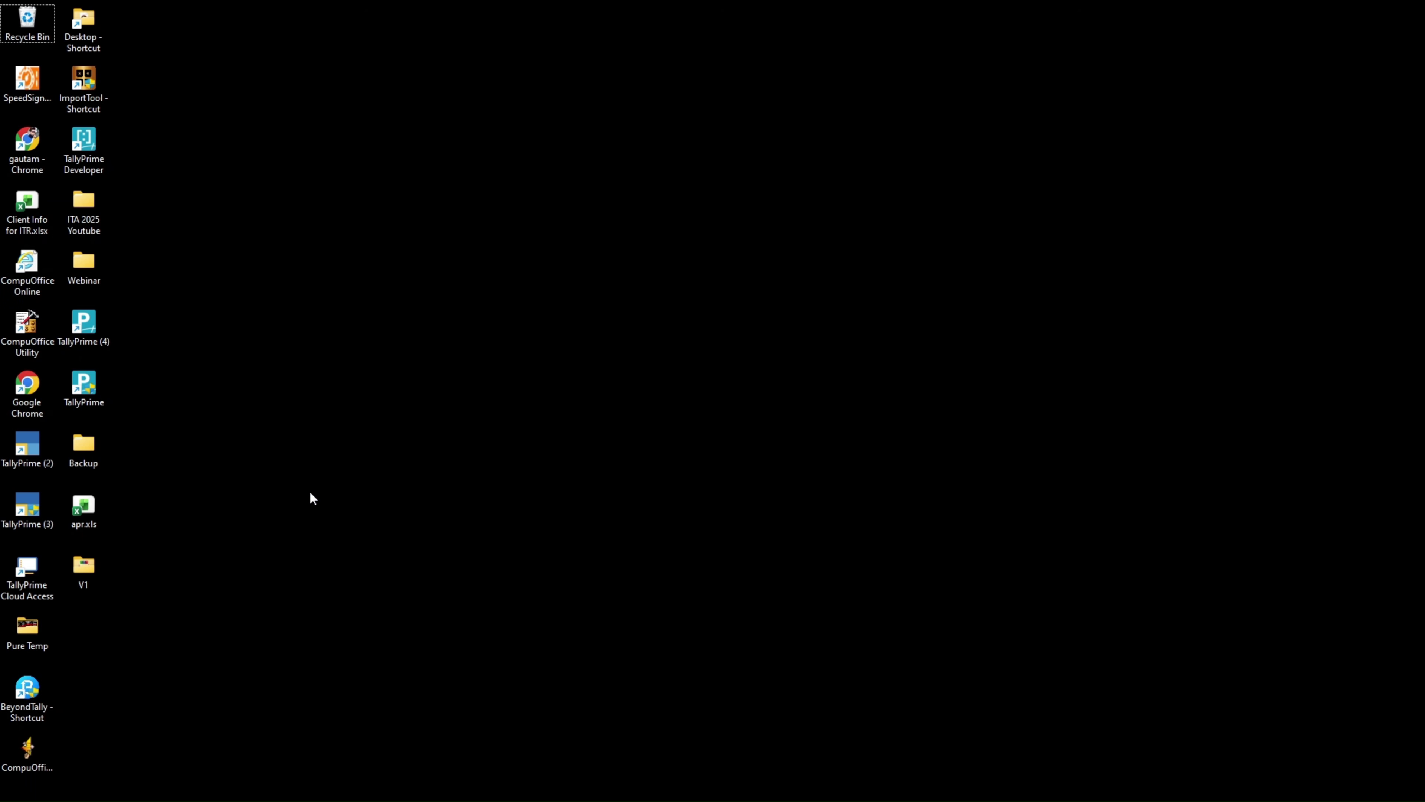
- Create a desktop folder named Beyond PDF, open it and paste the downloaded setup file into it
{"action": "key", "text": "ctrl+shift+n"}
{"action": "type", "text": "Beyond PDF"}
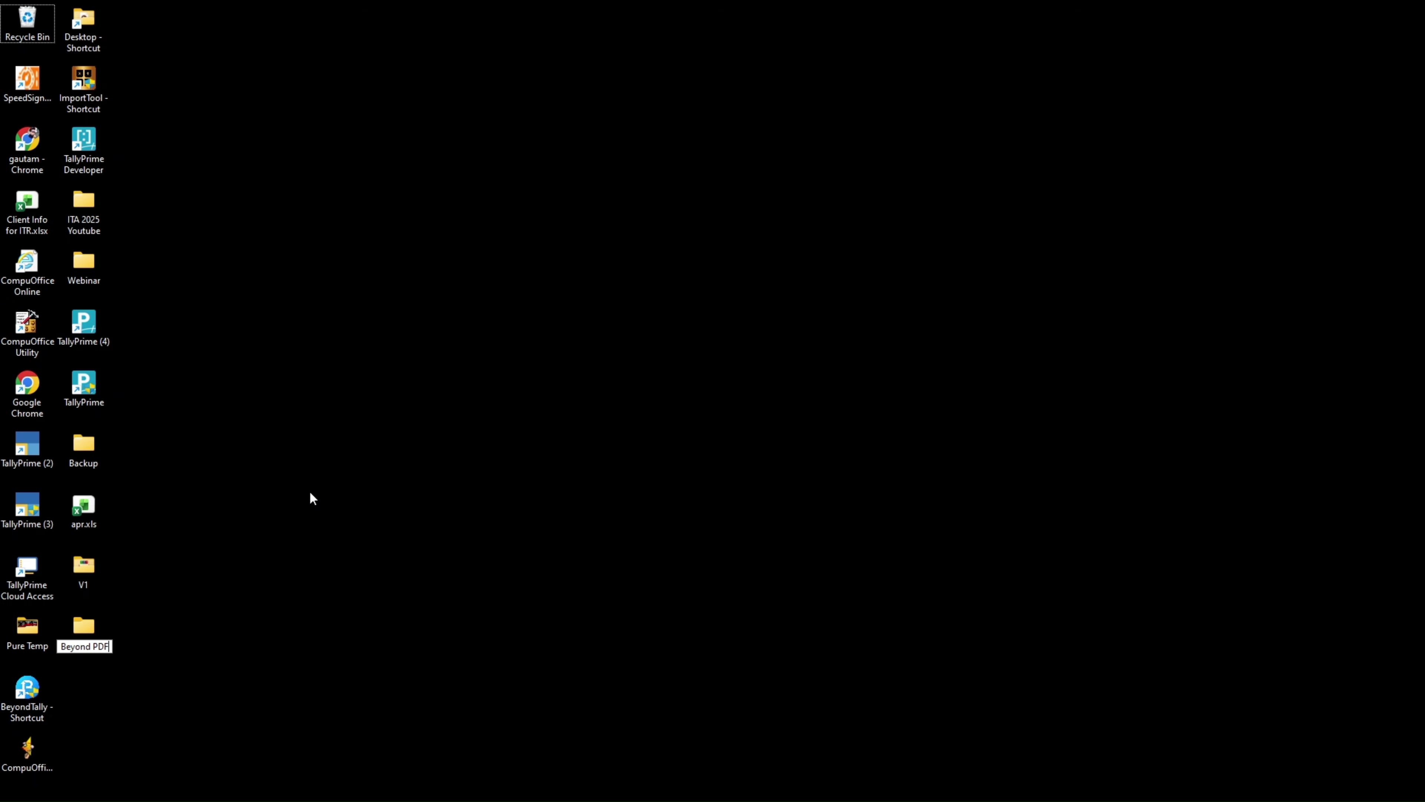
{"action": "key", "text": "Return"}
{"action": "key", "text": "Return"}
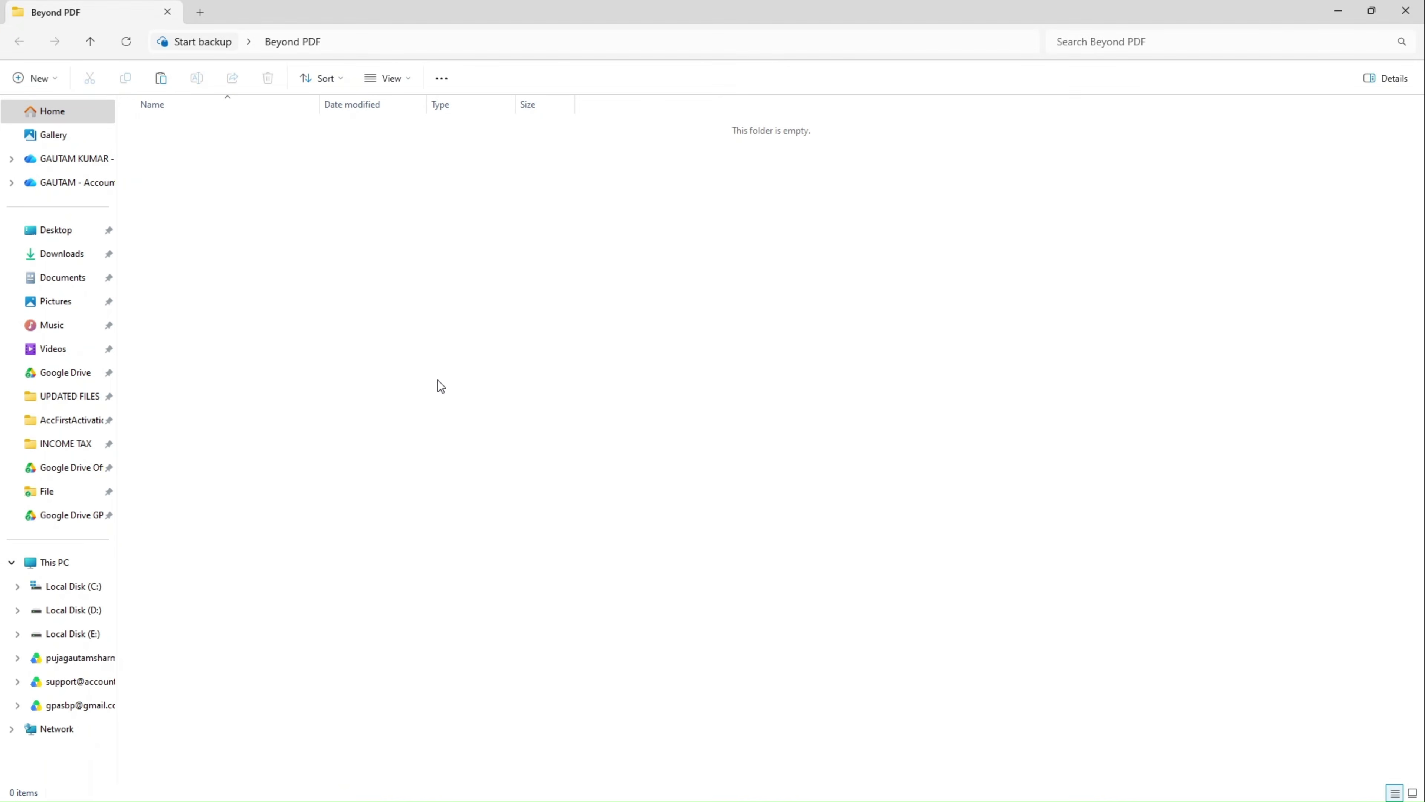
{"action": "key", "text": "ctrl+v"}
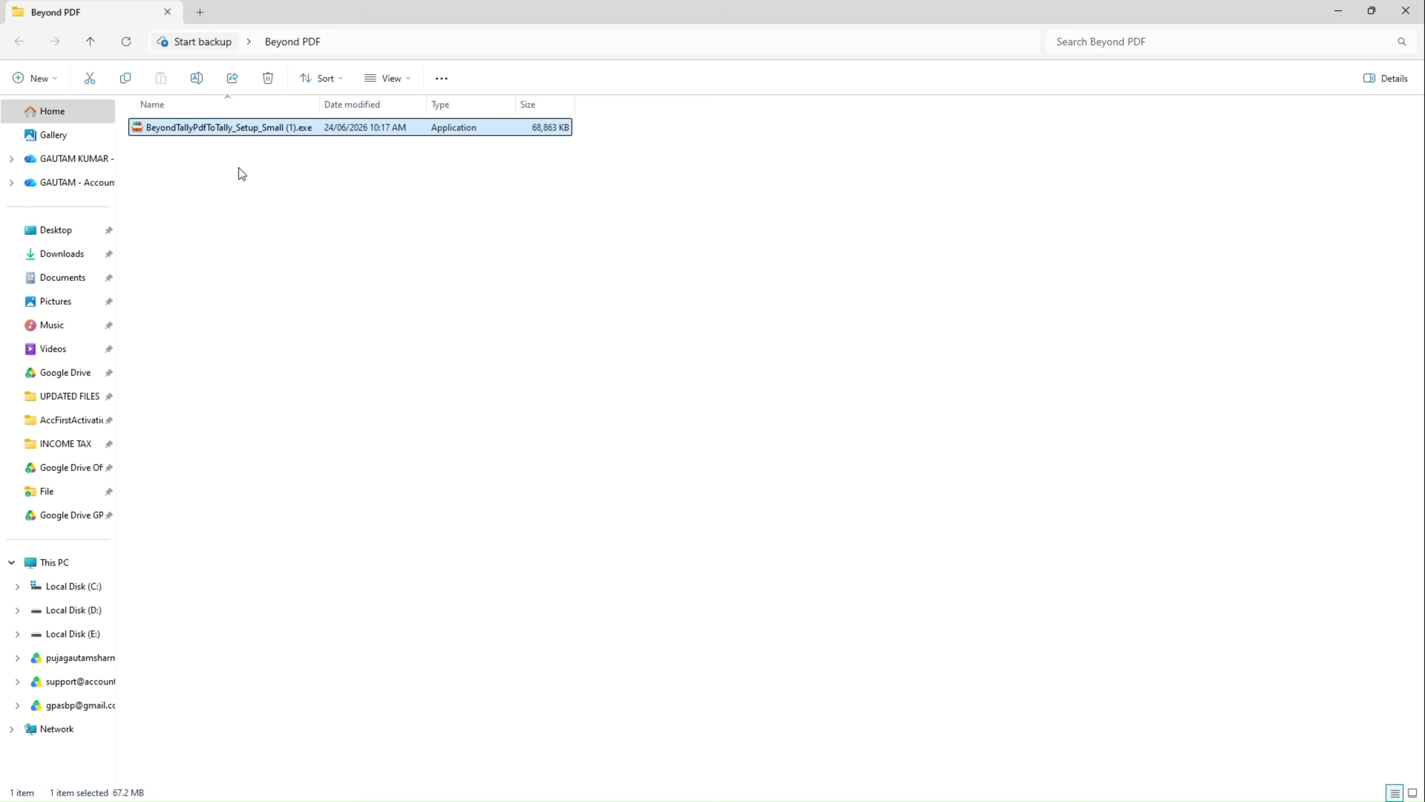
- Run the setup file past the SmartScreen warning and maximize the Beyond Tally PDF to Tally window
{"action": "double_click", "coordinate": [233, 129]}
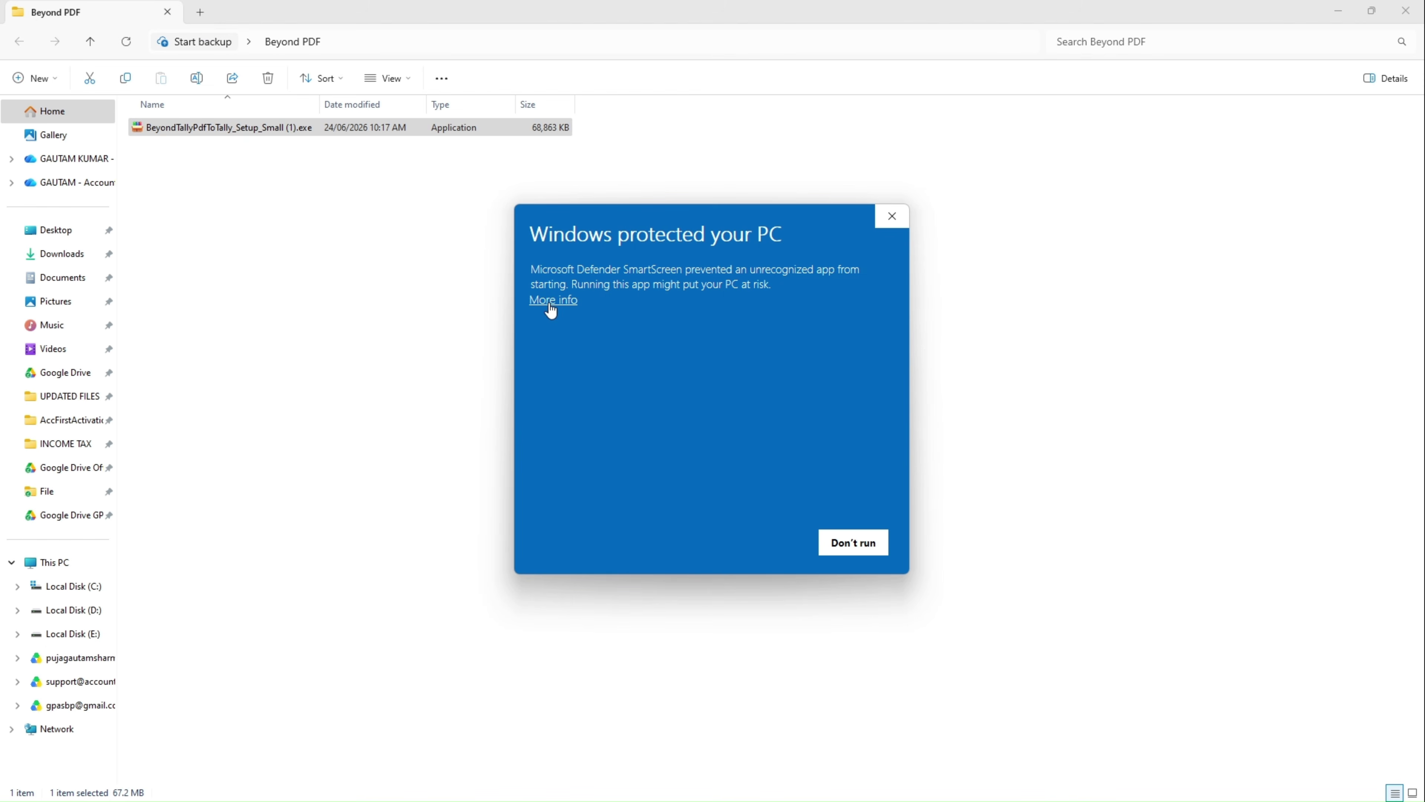
{"action": "left_click", "coordinate": [551, 301]}
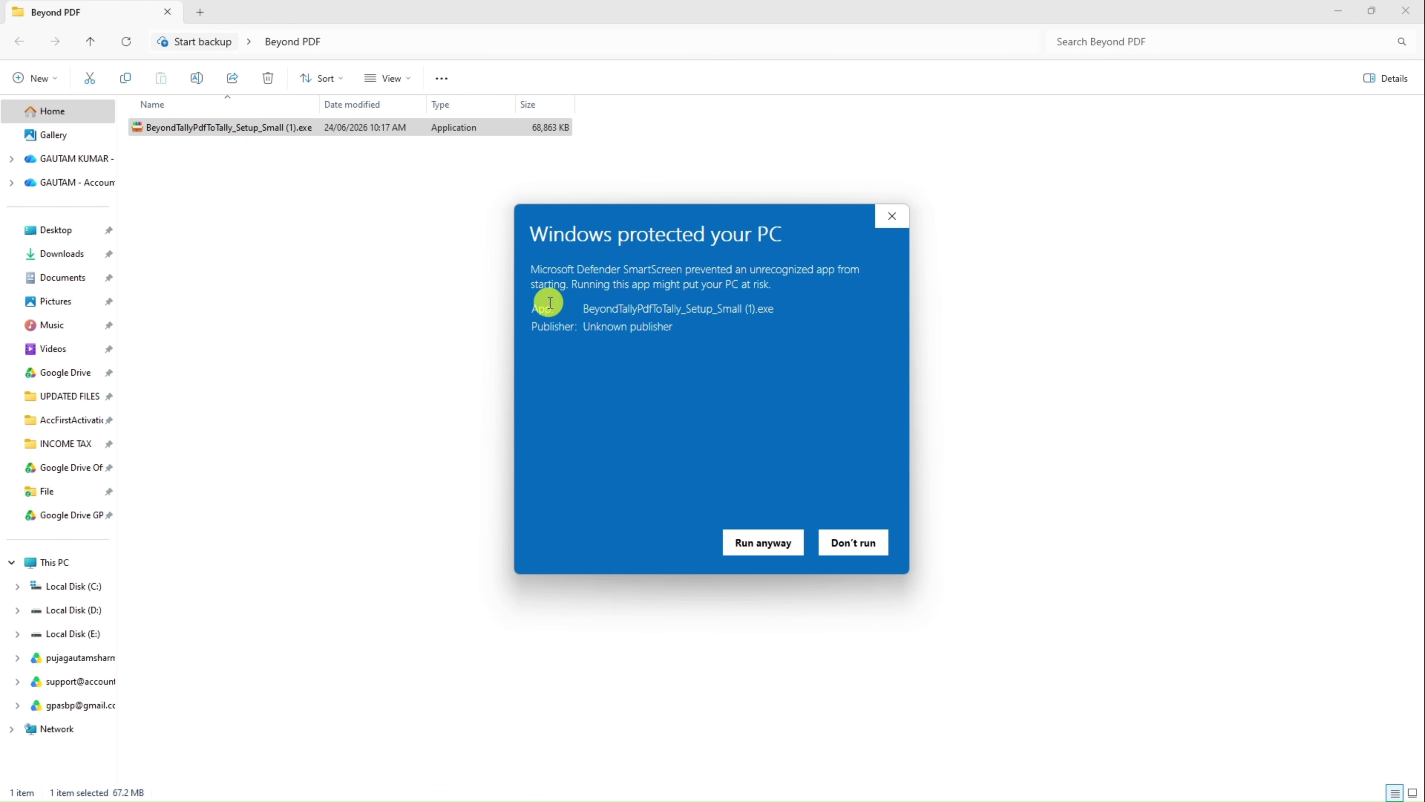
{"action": "left_click", "coordinate": [758, 550]}
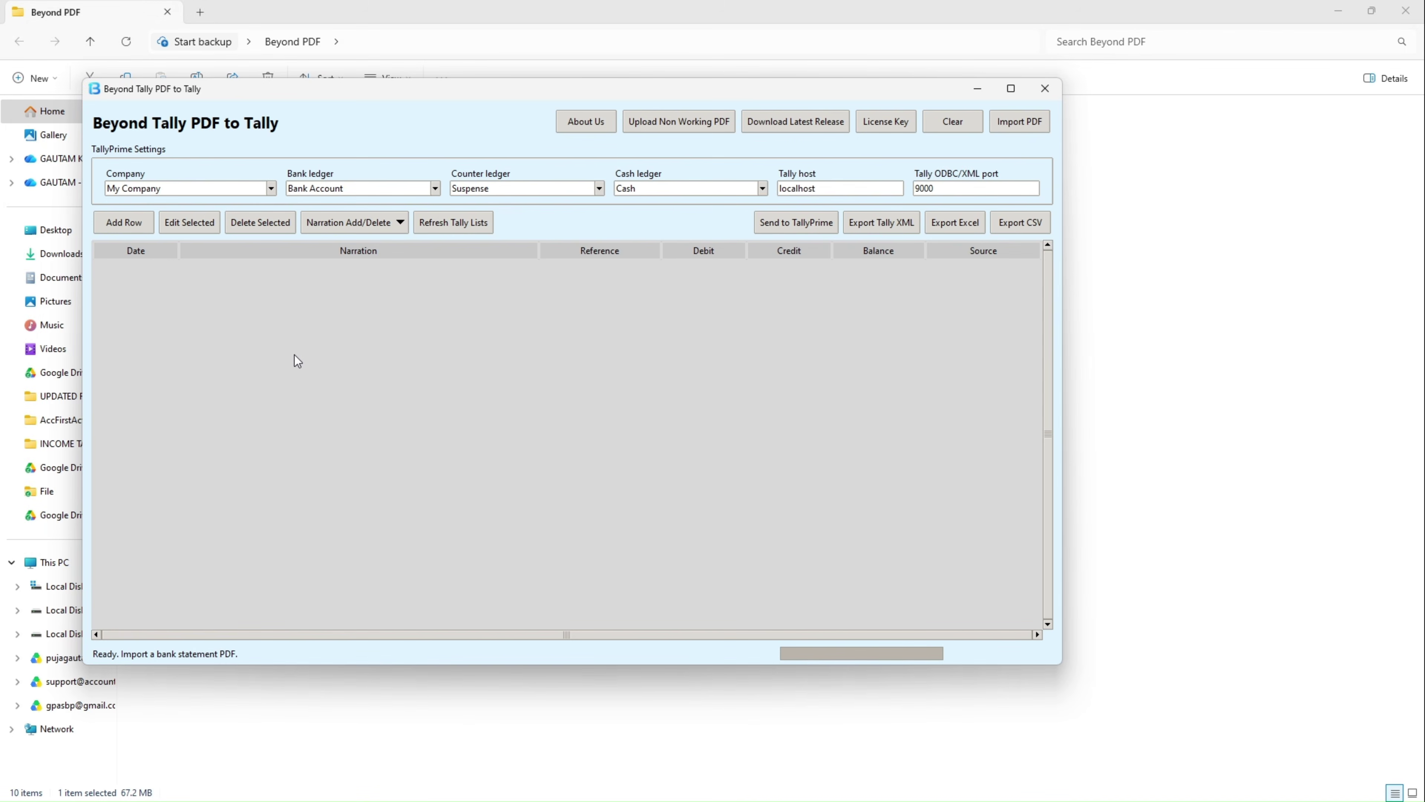
{"action": "left_click", "coordinate": [1011, 89]}
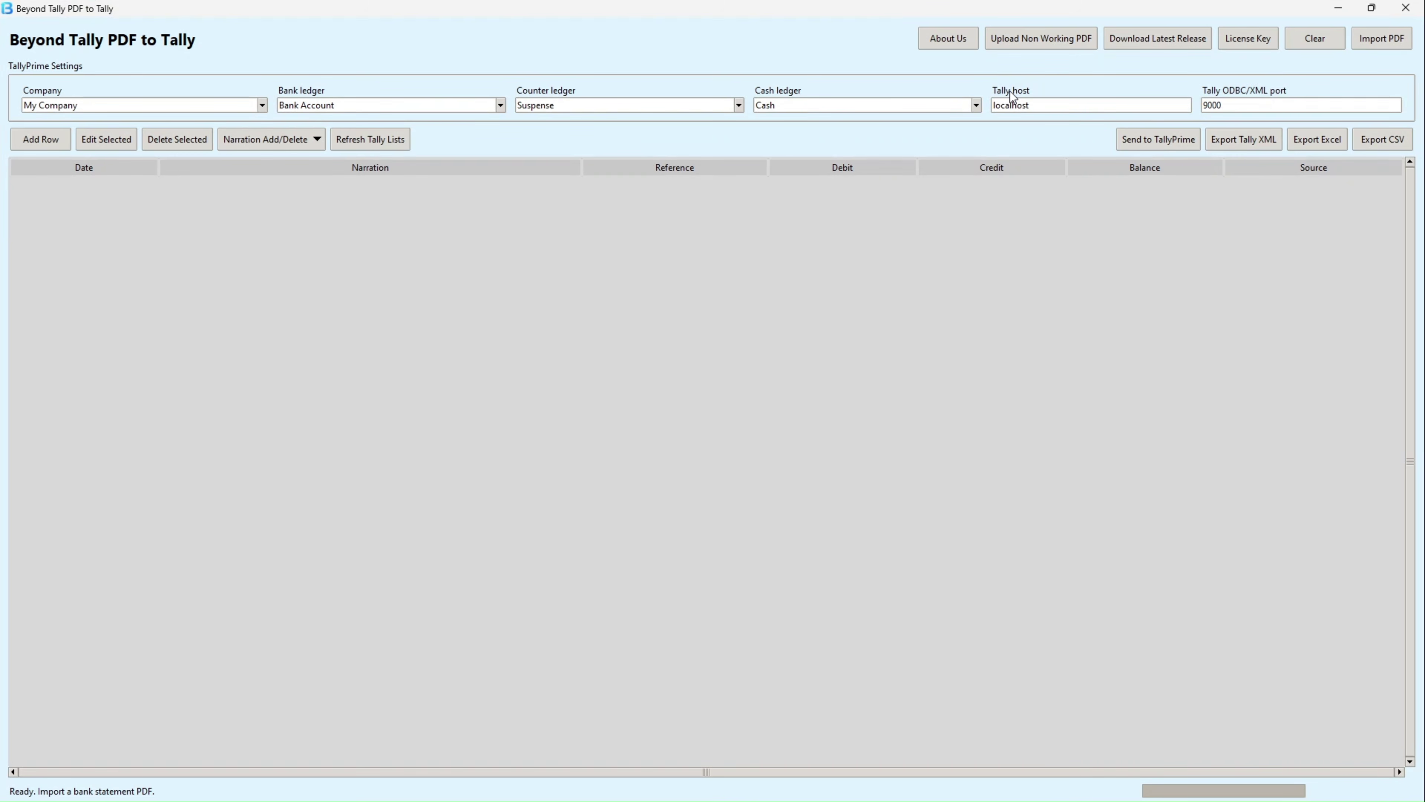
- Check the Beyond Tally PDF to Tally shortcut on the desktop and return to the application window
{"action": "key", "text": "super+d"}
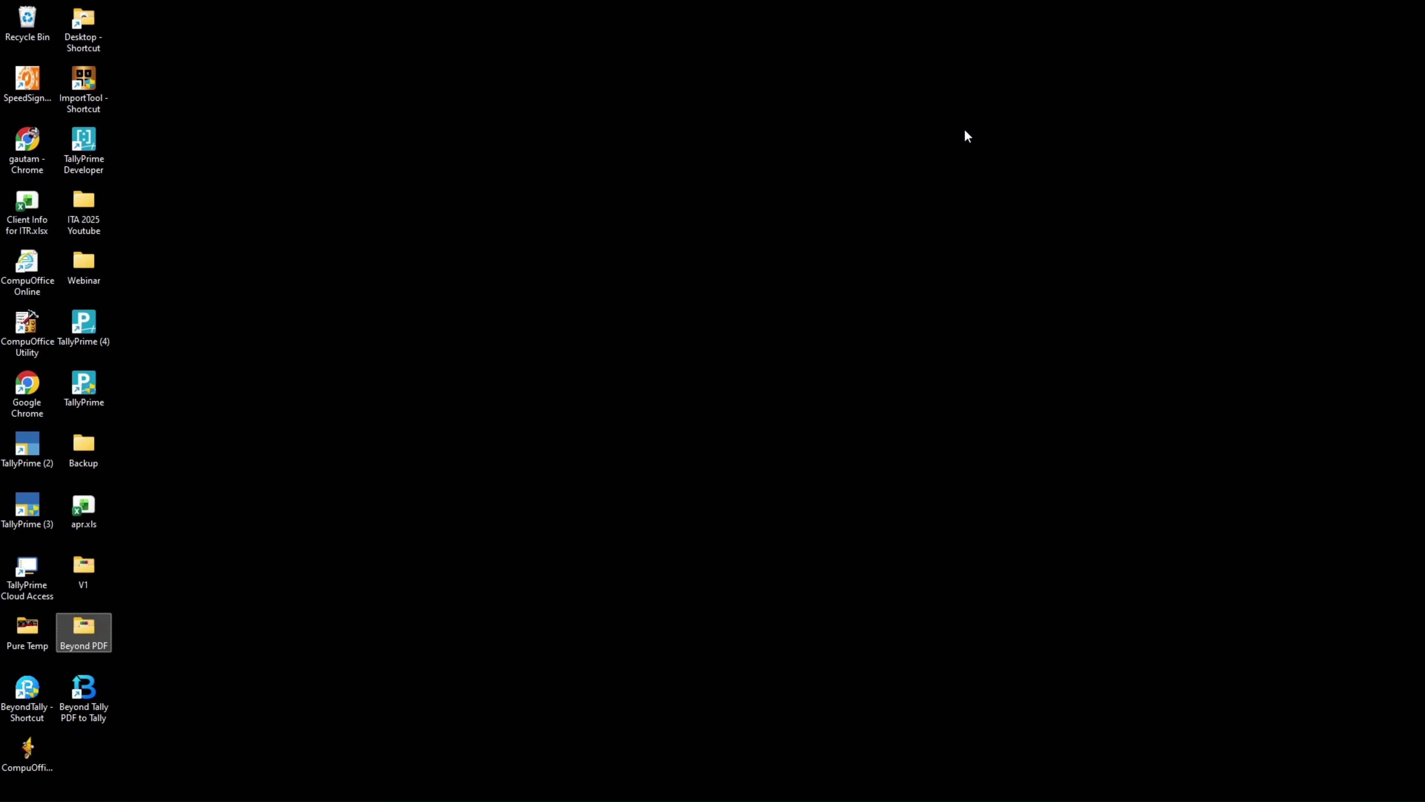
{"action": "key", "text": "Down"}
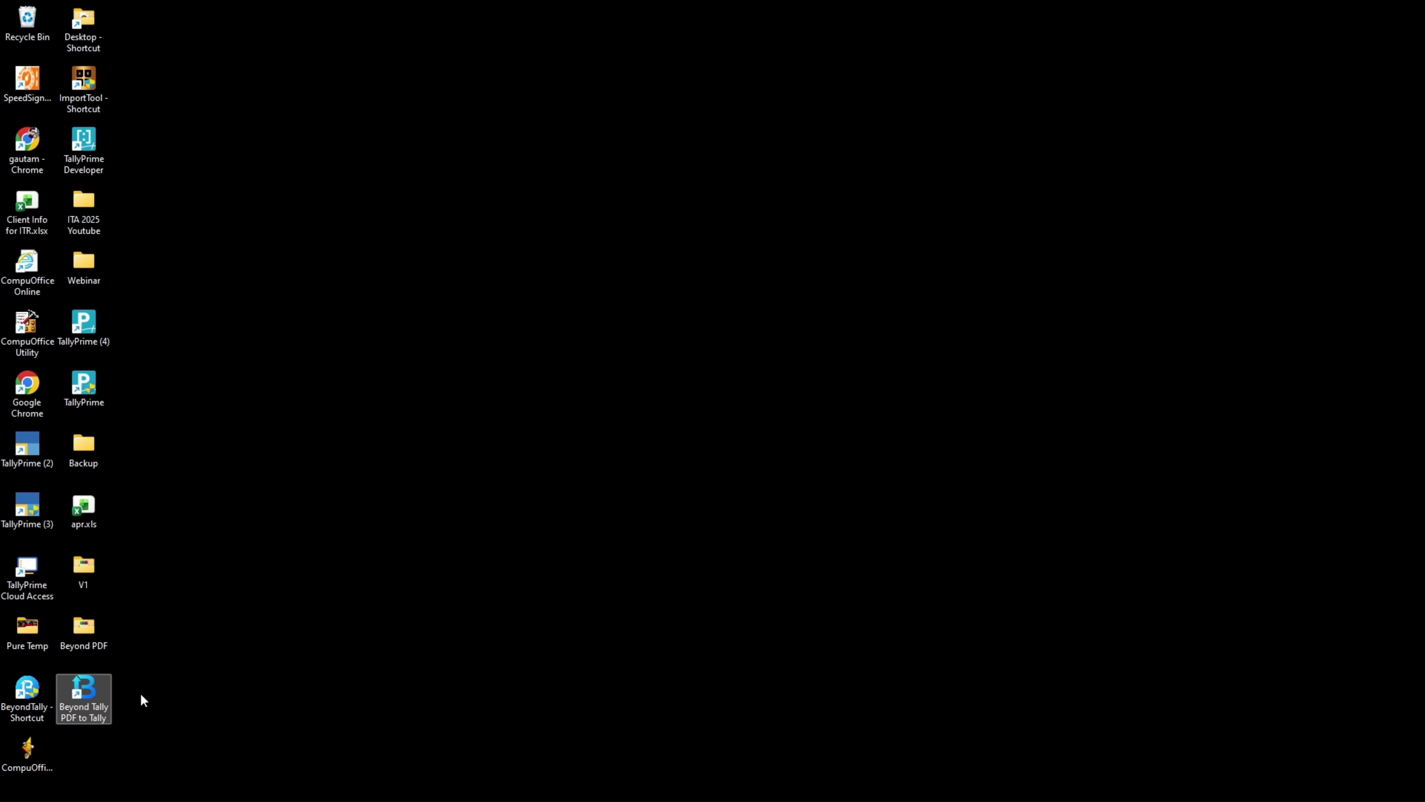
{"action": "left_click", "coordinate": [77, 702]}
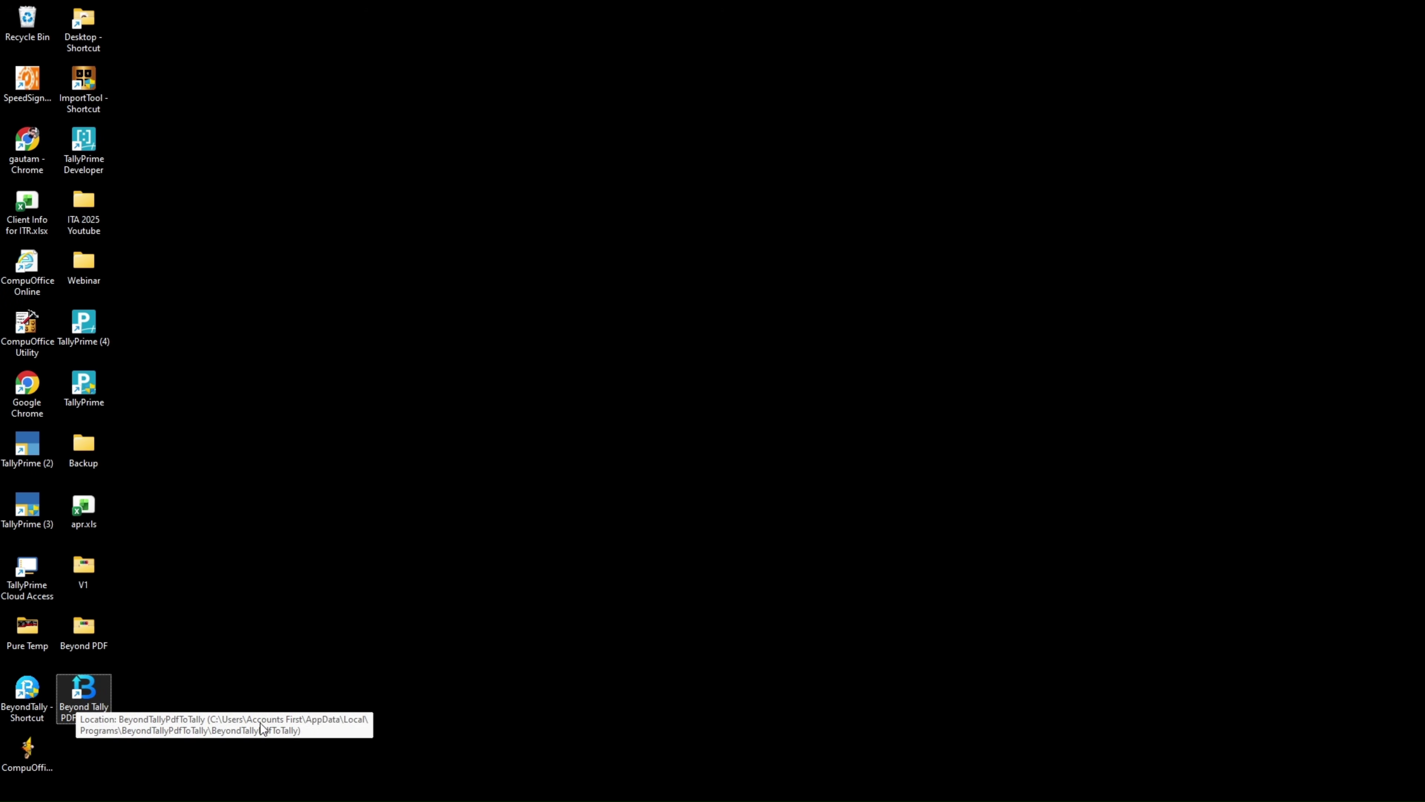
{"action": "mouse_move", "coordinate": [286, 801]}
{"action": "left_click", "coordinate": [317, 784]}
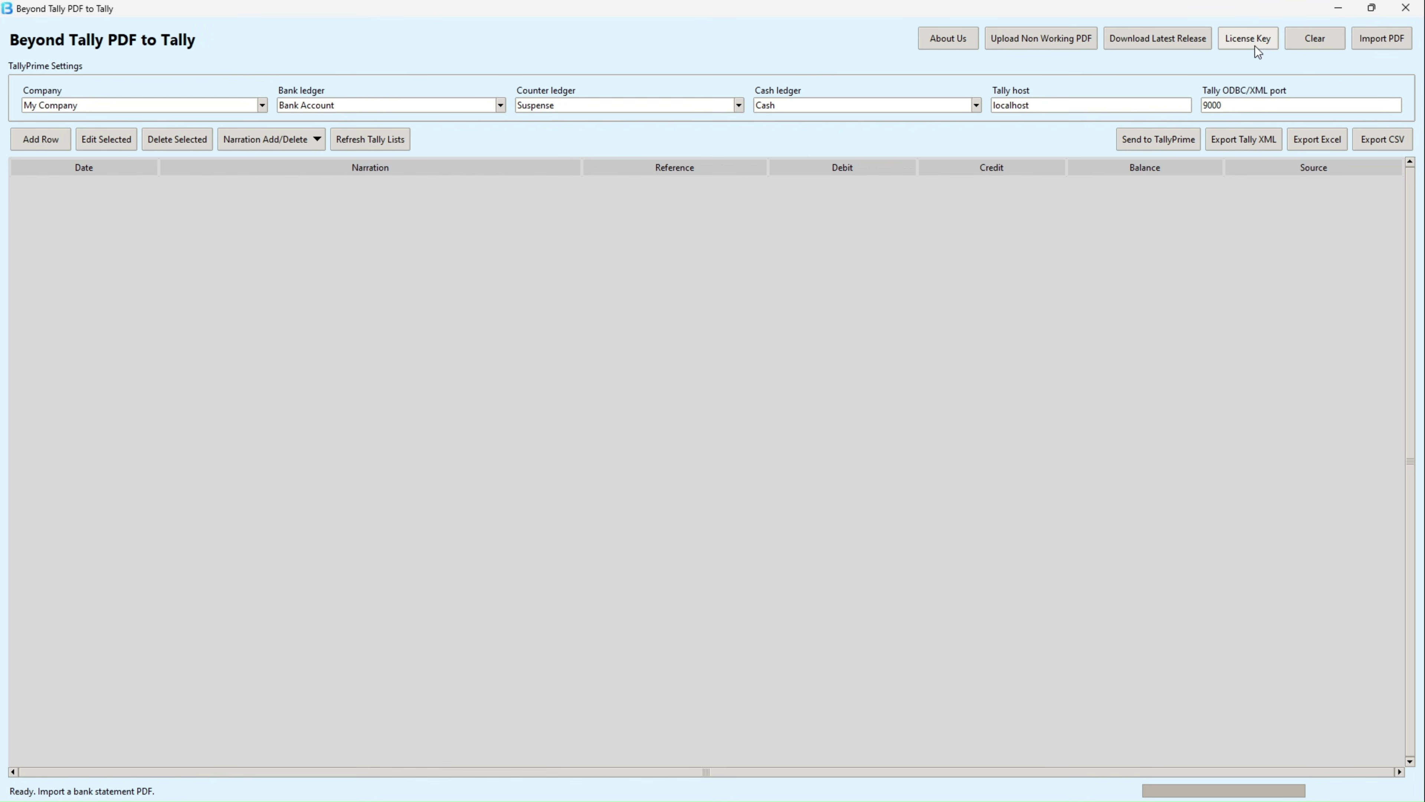
- Open the license key details, refresh the Tally serial number, review the activation fields and close the dialog
{"action": "left_click", "coordinate": [1254, 40]}
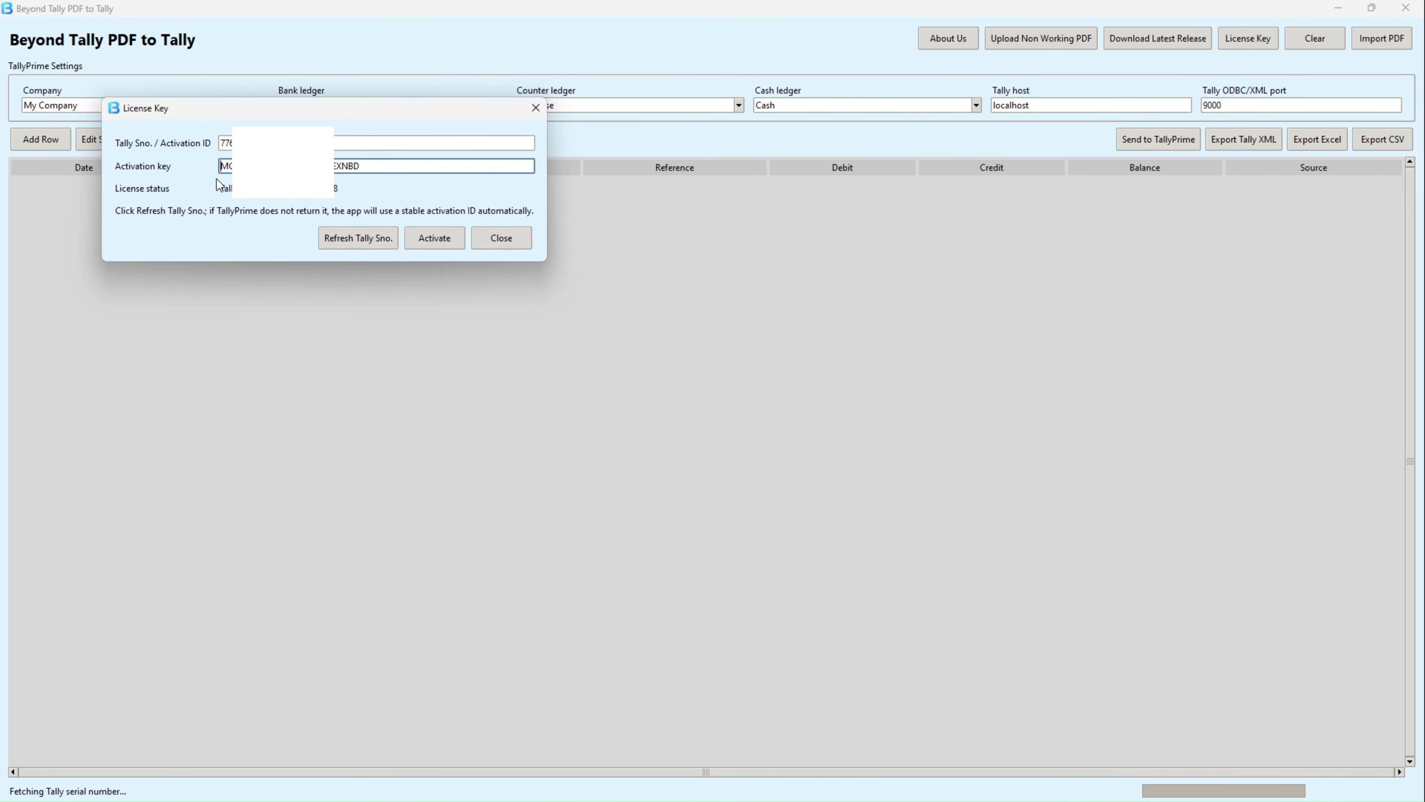
{"action": "left_click", "coordinate": [365, 239]}
{"action": "left_click_drag", "start_coordinate": [263, 145], "coordinate": [211, 150]}
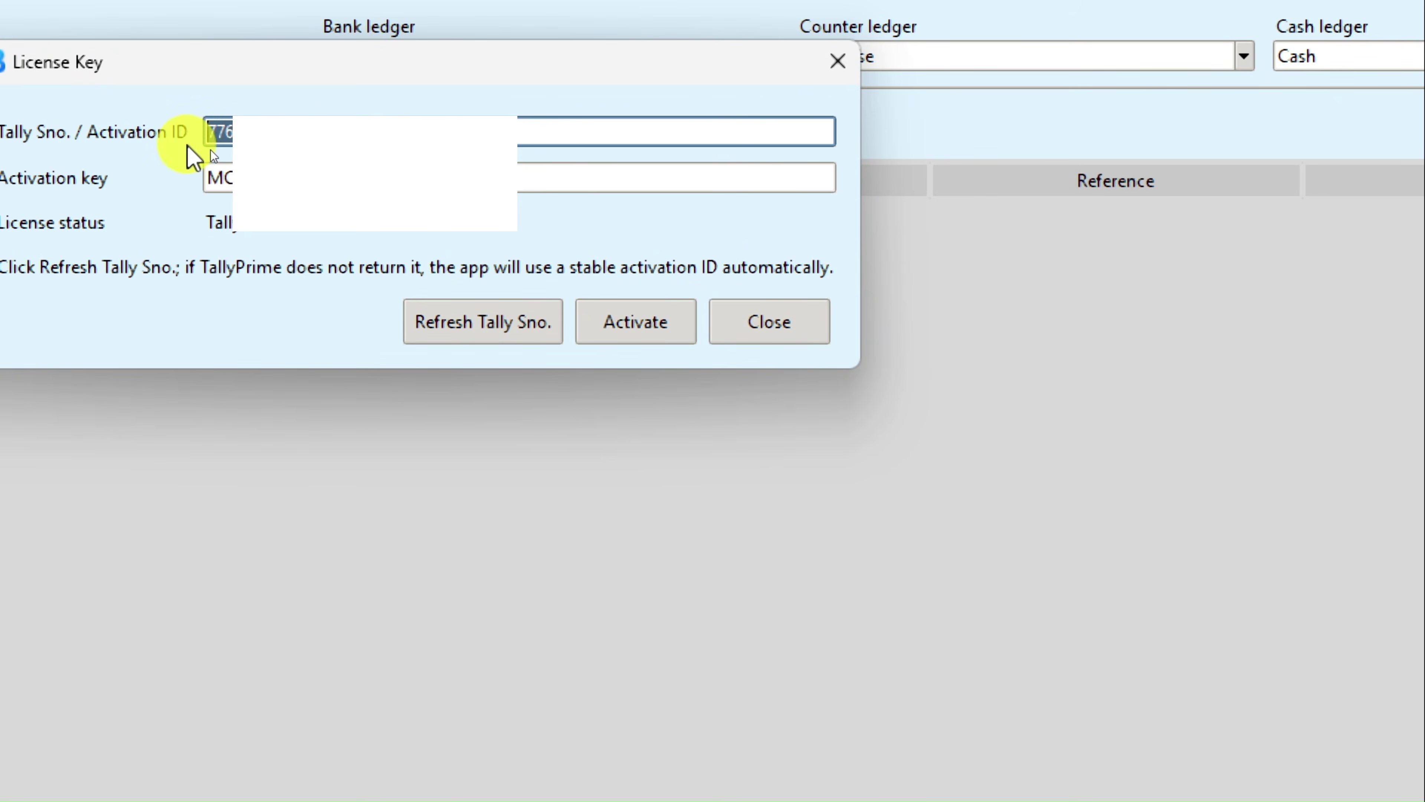
{"action": "left_click", "coordinate": [228, 190]}
{"action": "left_click_drag", "start_coordinate": [216, 181], "coordinate": [365, 242]}
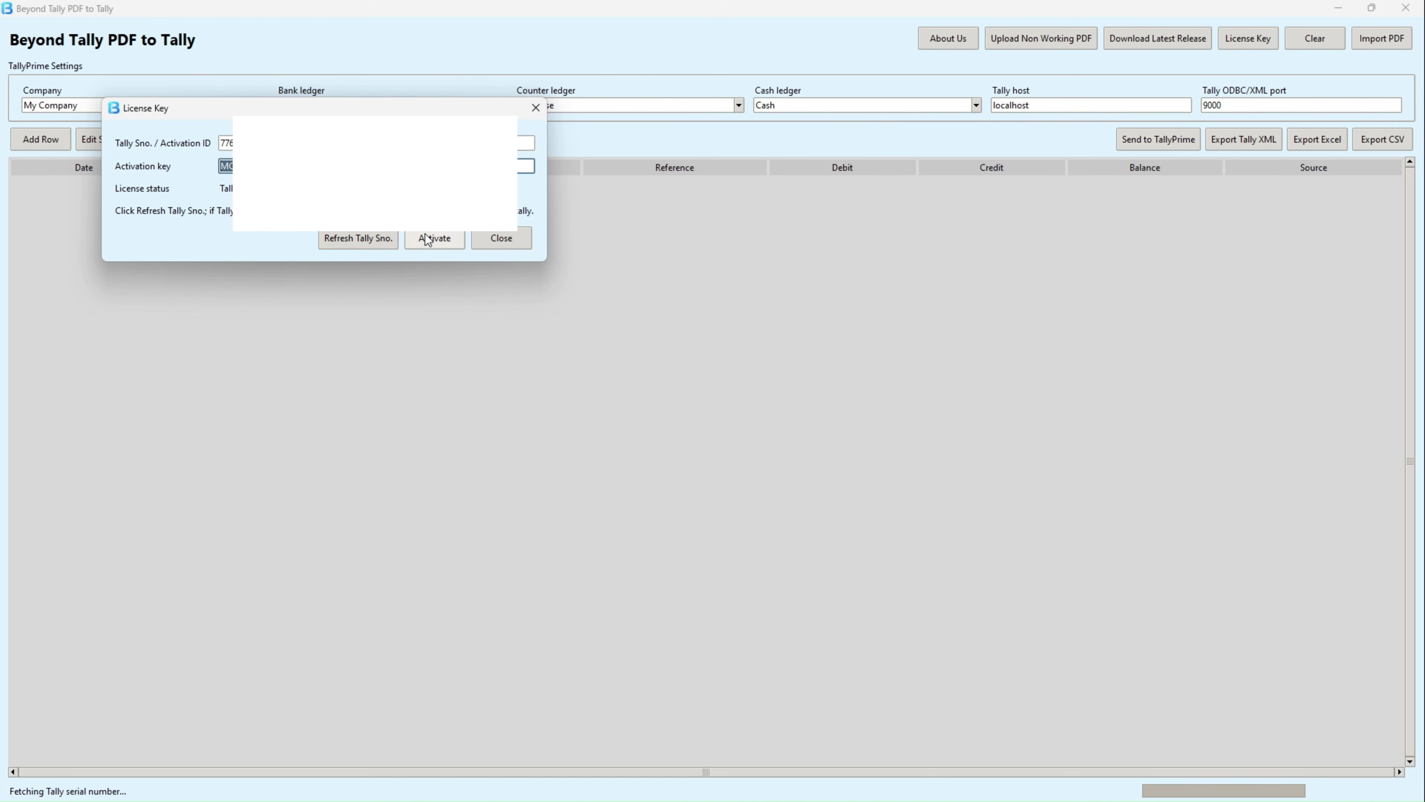
{"action": "left_click", "coordinate": [488, 241]}
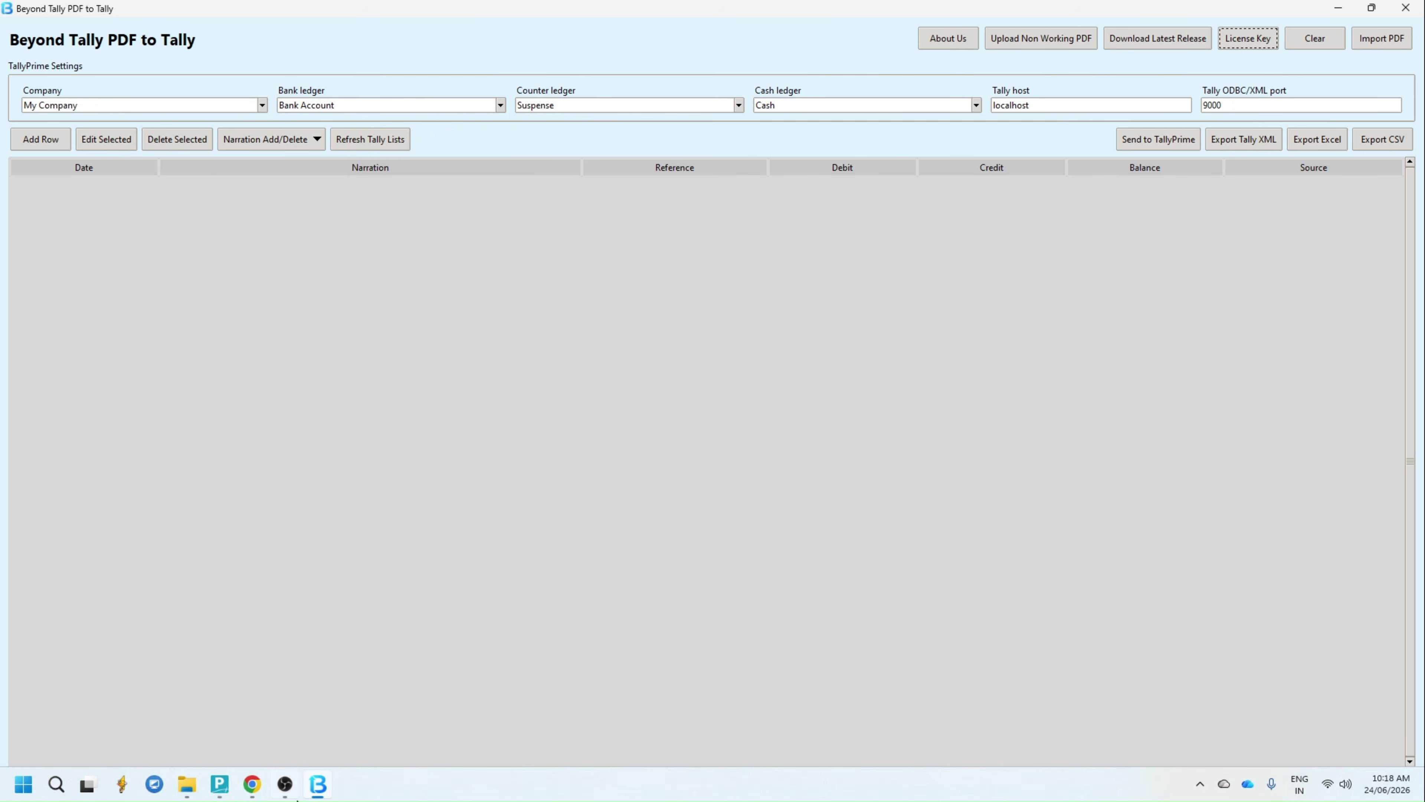
- Check the open company in TallyPrime and refresh the Tally lists in Beyond Tally PDF to Tally
{"action": "left_click", "coordinate": [225, 792]}
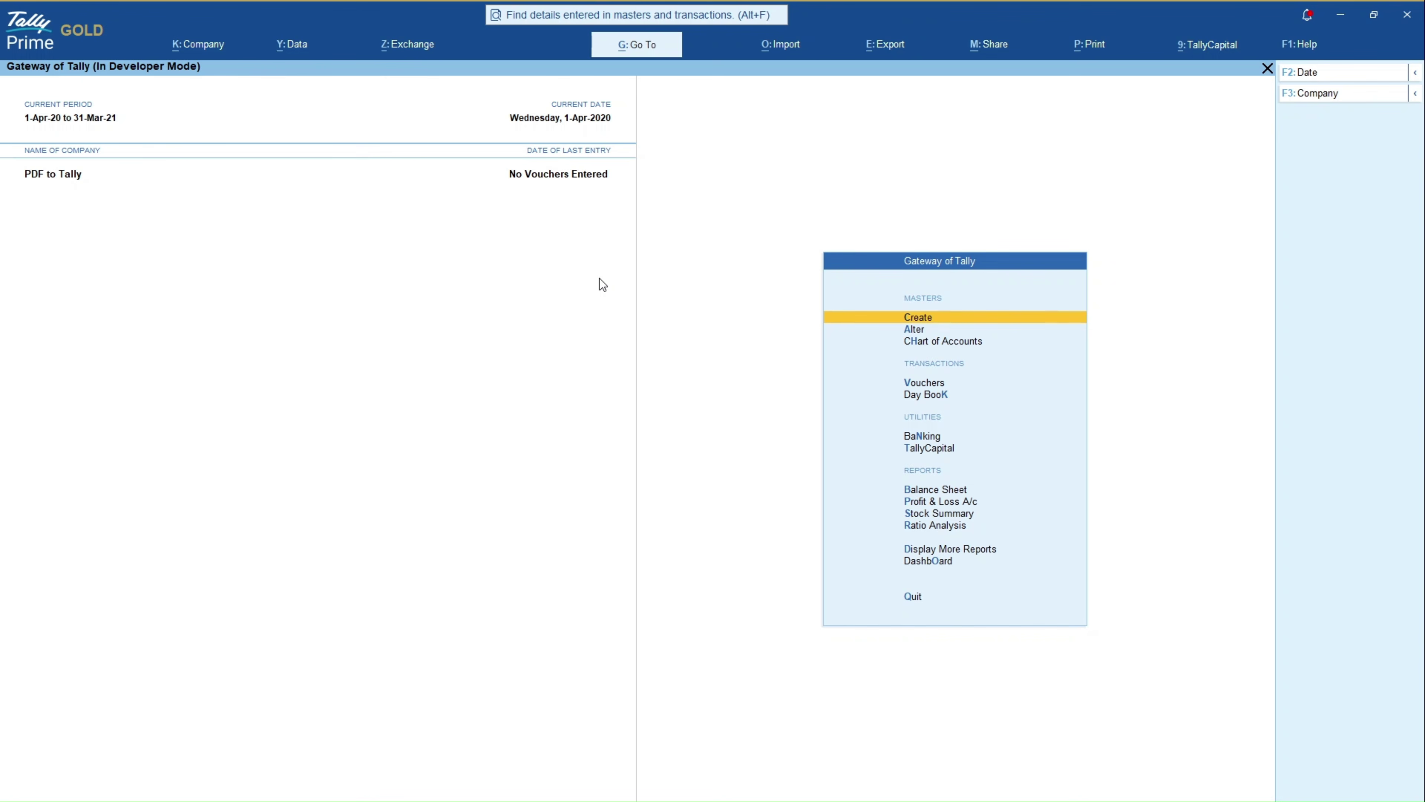
{"action": "key", "text": "alt+Tab"}
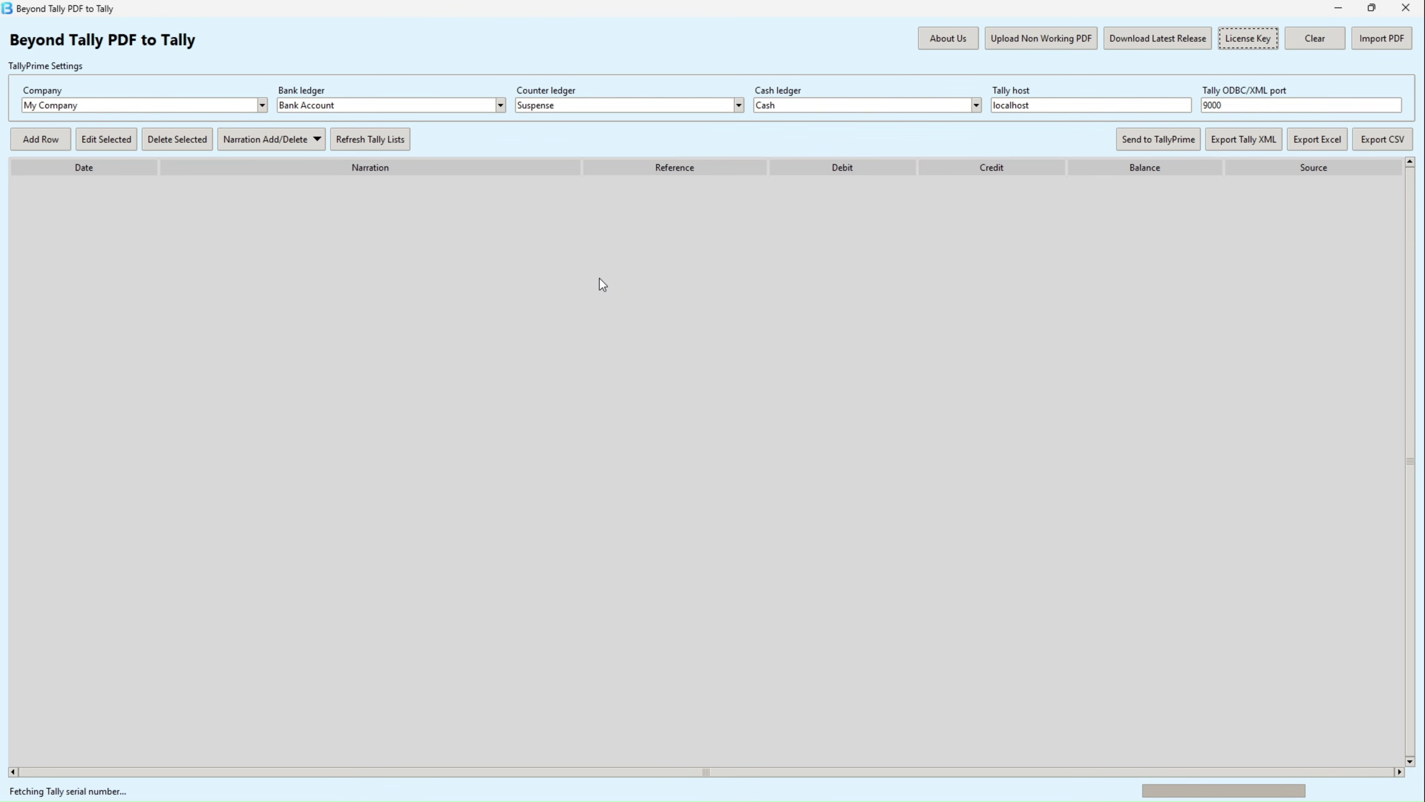
{"action": "left_click", "coordinate": [367, 140]}
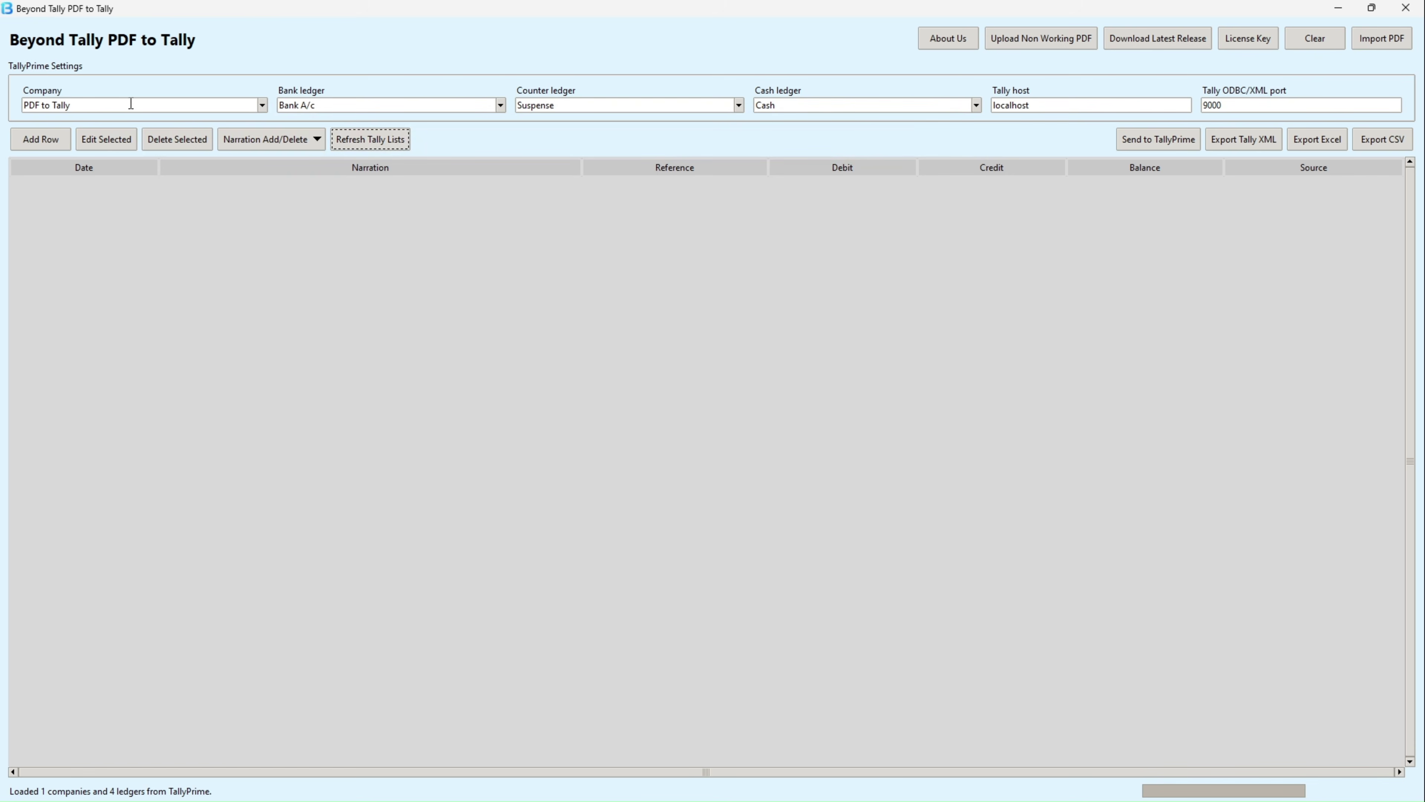
{"action": "mouse_move", "coordinate": [11, 89]}
{"action": "left_mouse_down"}
{"action": "mouse_move", "coordinate": [95, 116]}
{"action": "mouse_move", "coordinate": [218, 120]}
{"action": "left_mouse_up"}
{"action": "key", "text": "Escape"}
- Assign the ledgers for the import: Bank A/c as bank ledger, Suspense as counter ledger and Cash as cash ledger
{"action": "left_click", "coordinate": [502, 107]}
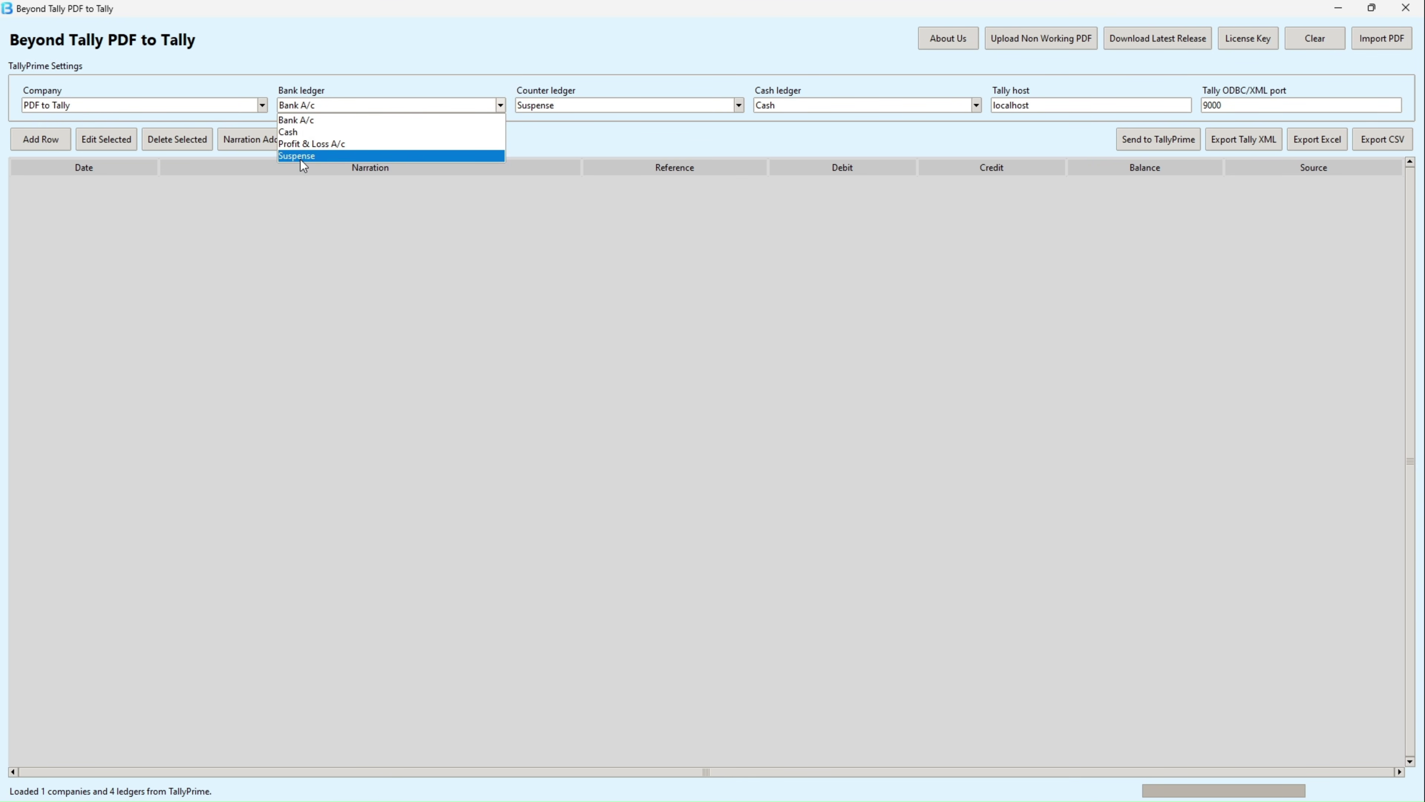
{"action": "left_click", "coordinate": [291, 120]}
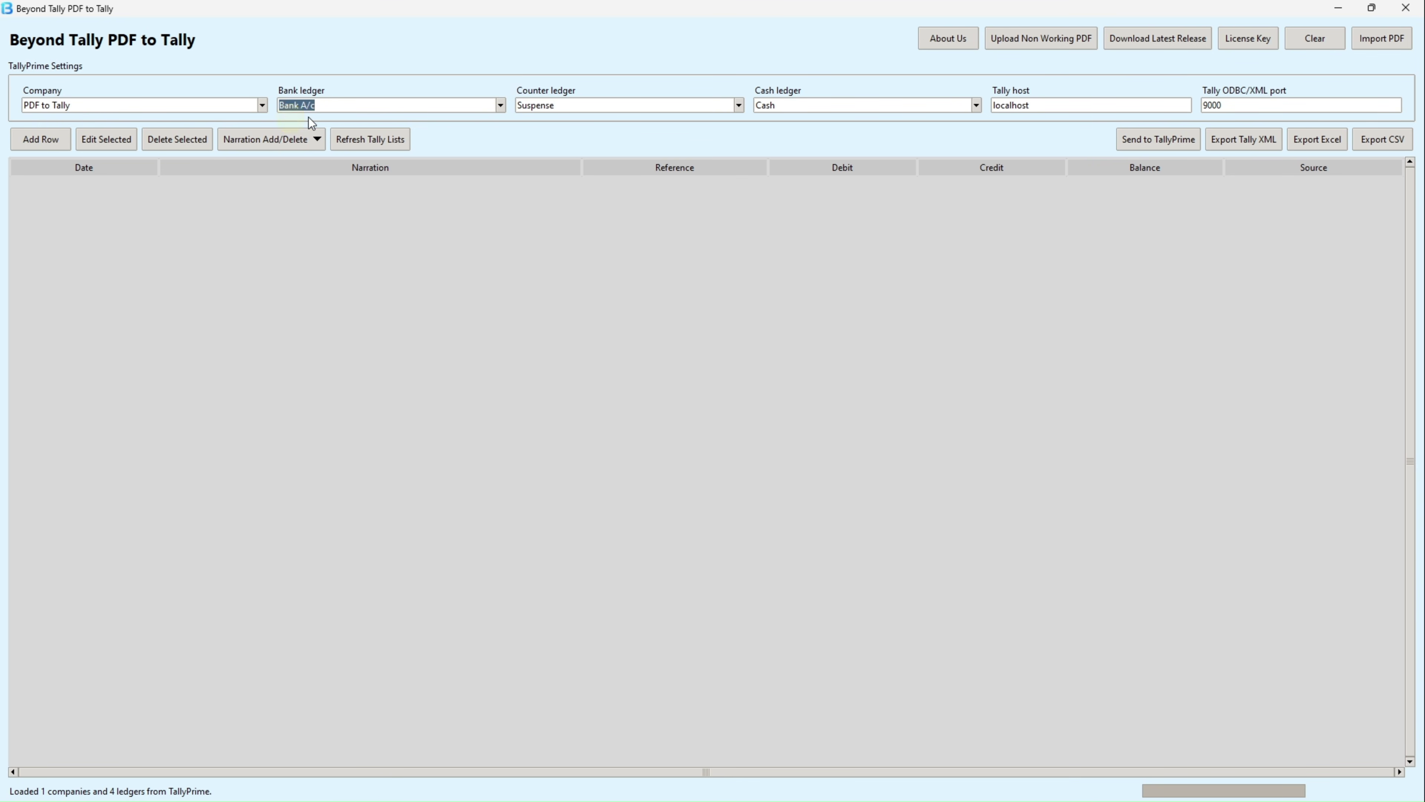
{"action": "left_click", "coordinate": [739, 107]}
{"action": "left_click", "coordinate": [548, 157]}
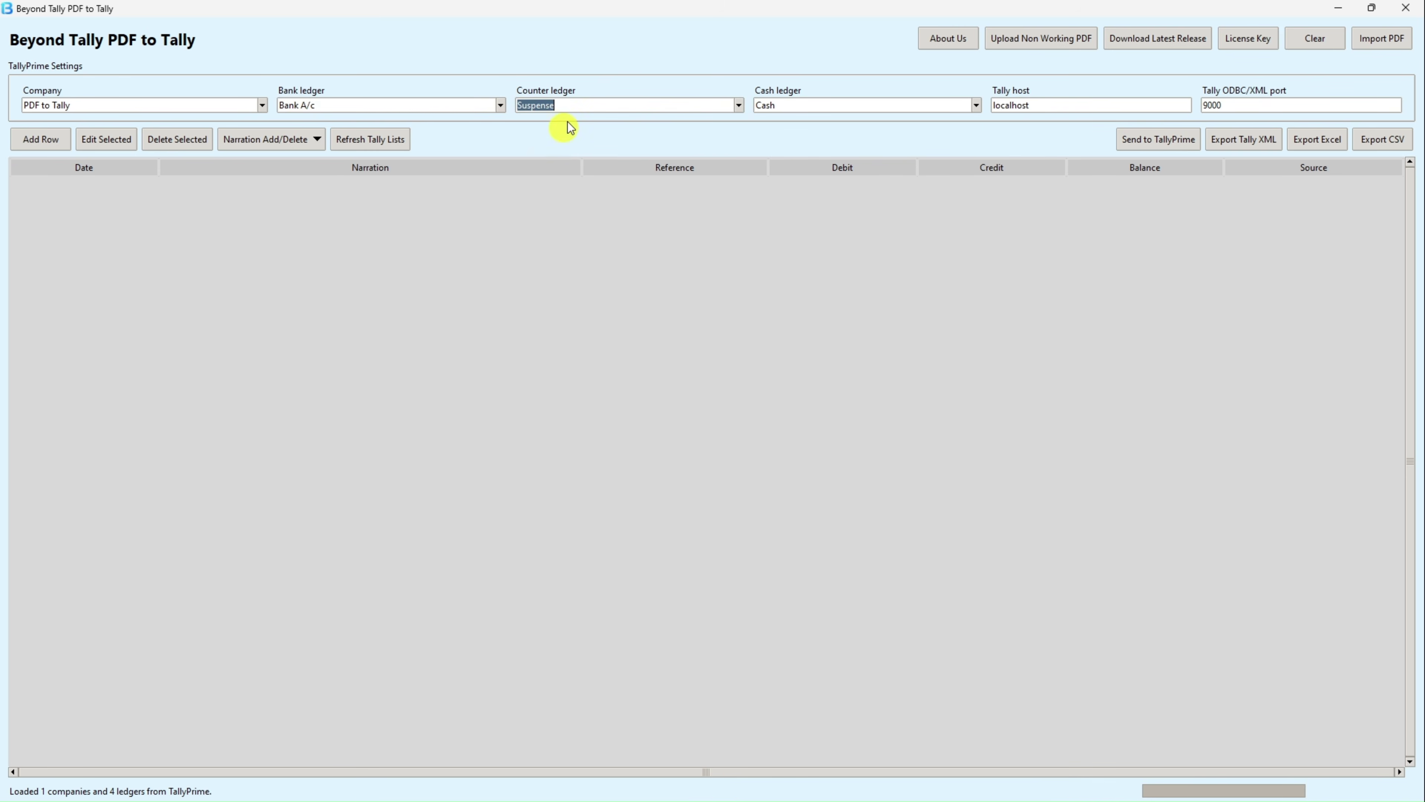
{"action": "left_click", "coordinate": [739, 105]}
{"action": "left_click", "coordinate": [543, 158]}
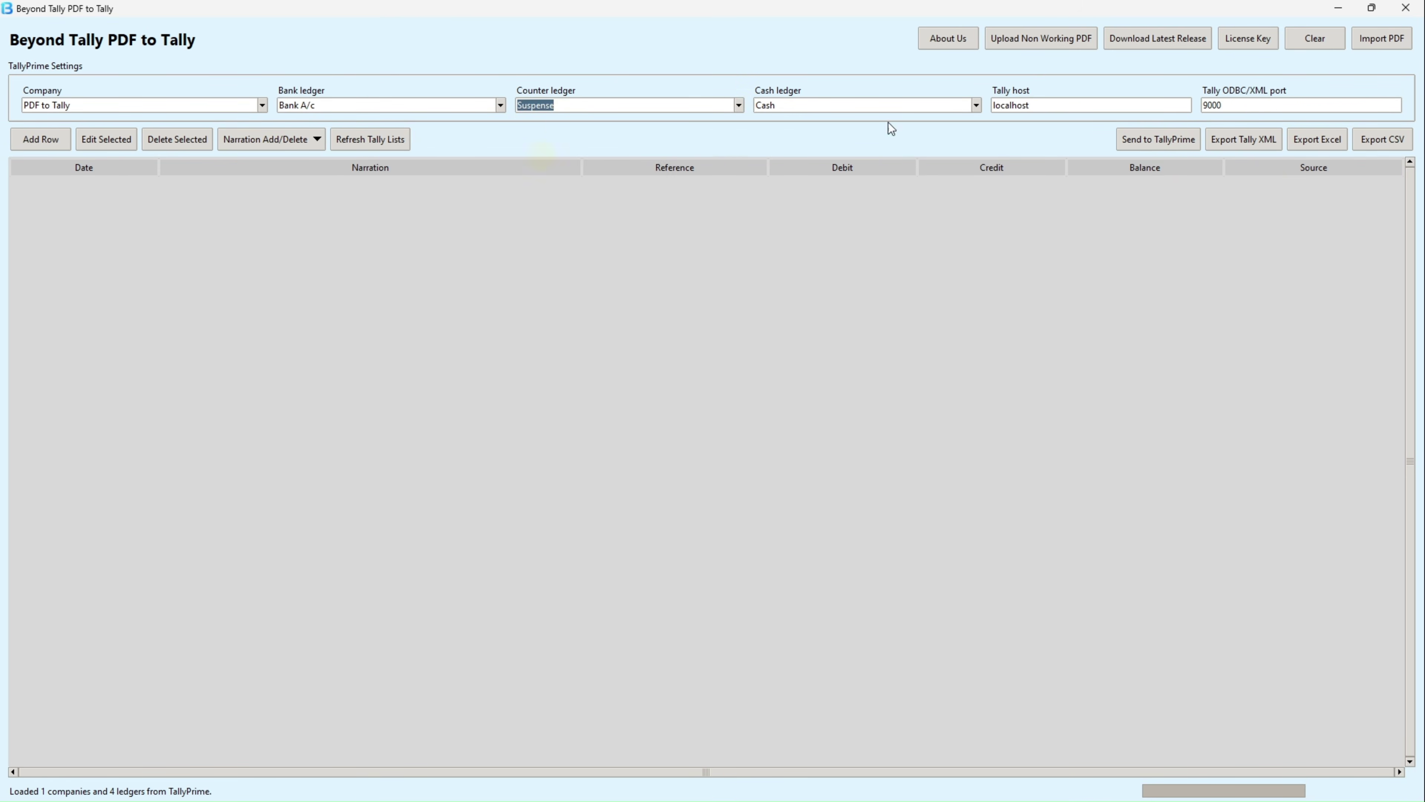
{"action": "left_click", "coordinate": [976, 106]}
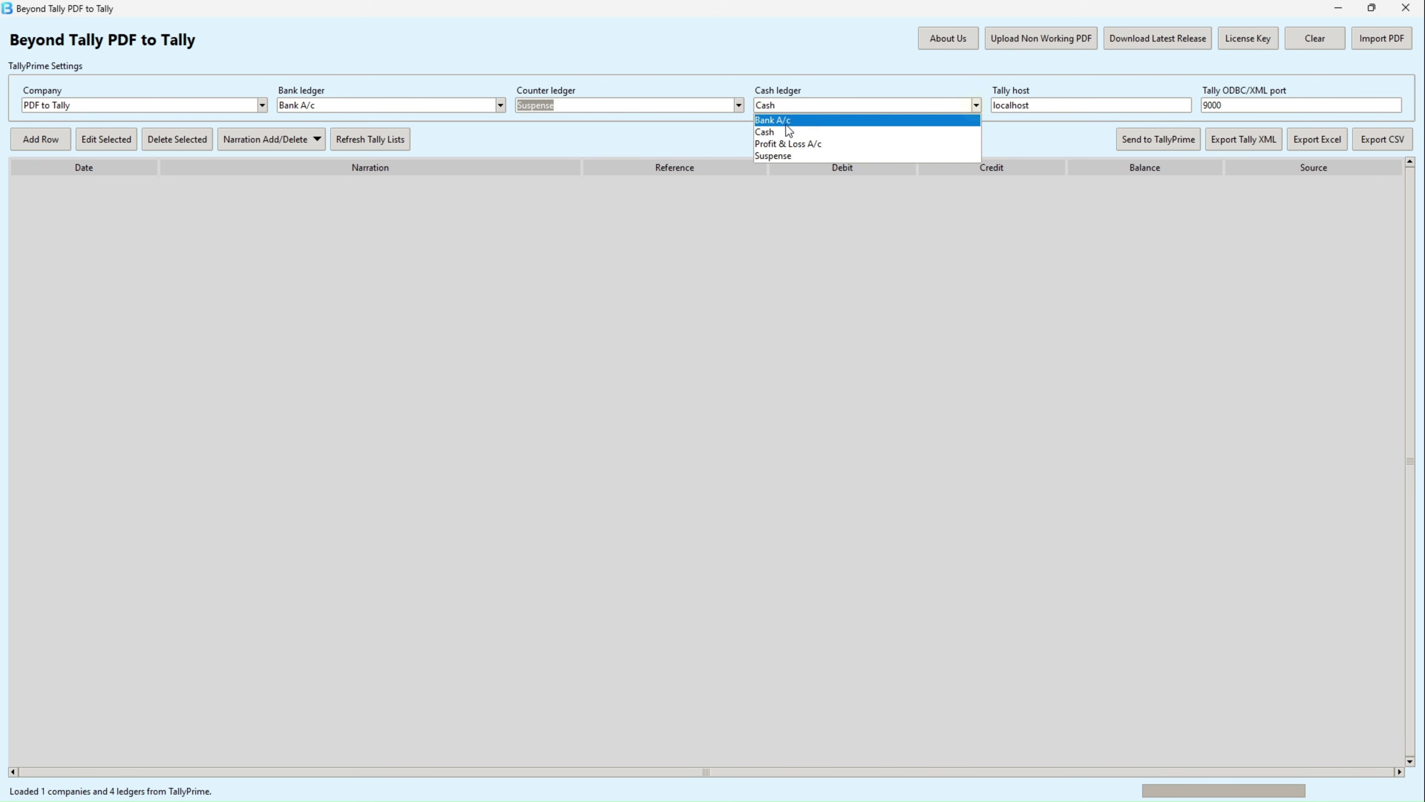
{"action": "left_click", "coordinate": [767, 135]}
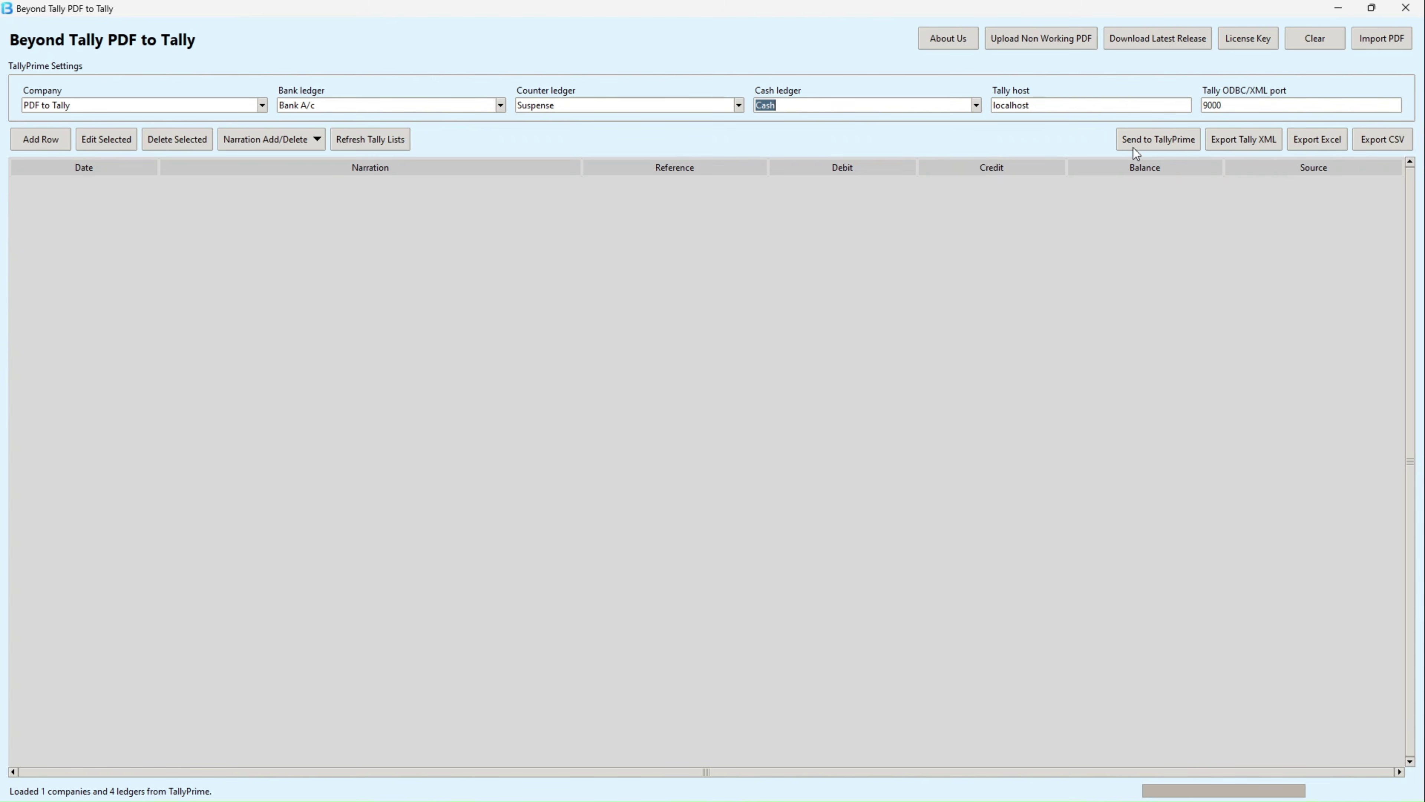
- Review the Tally ODBC/XML port field and open the Client/Server configuration in TallyPrime's connectivity settings
{"action": "left_click", "coordinate": [1226, 111]}
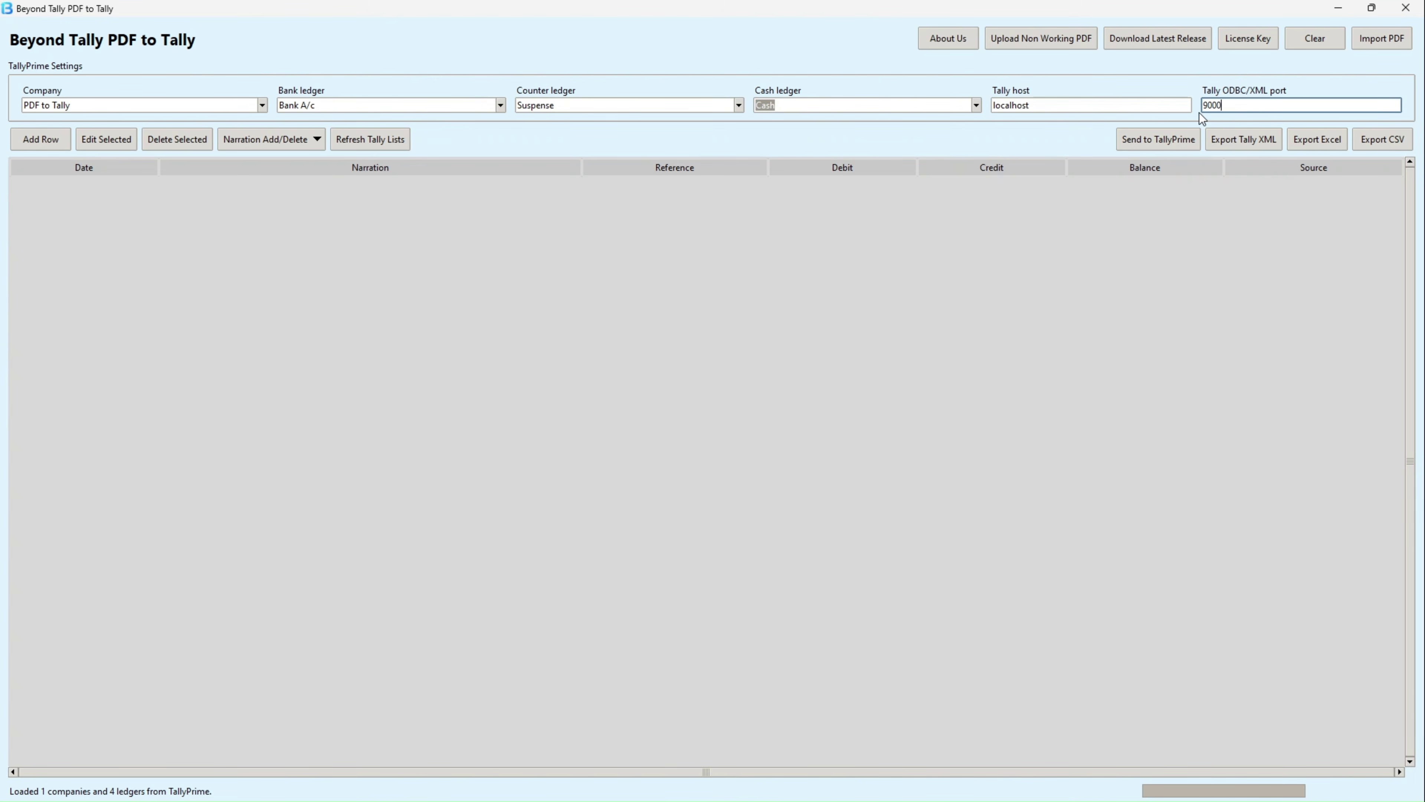
{"action": "key", "text": "alt+Tab"}
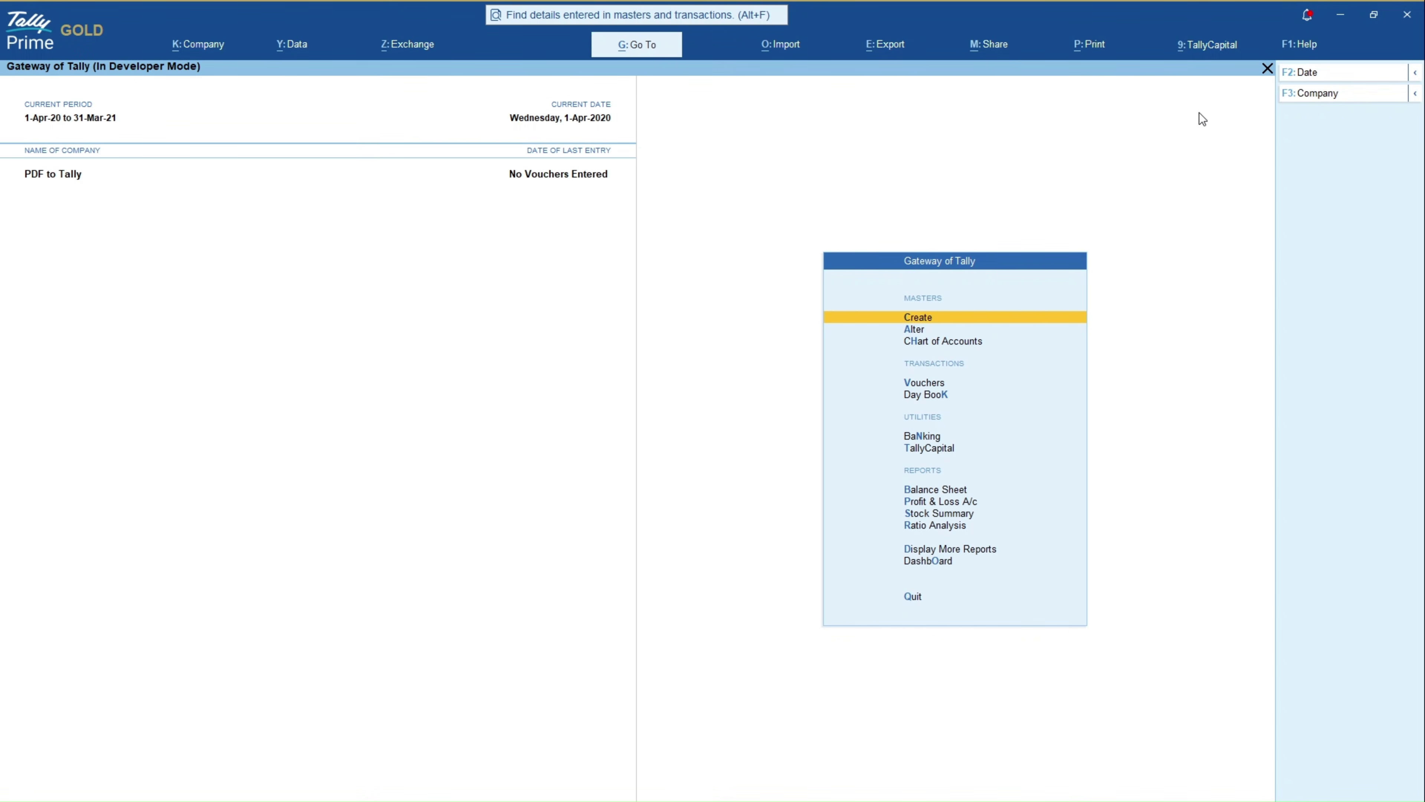
{"action": "key", "text": "ctrl"}
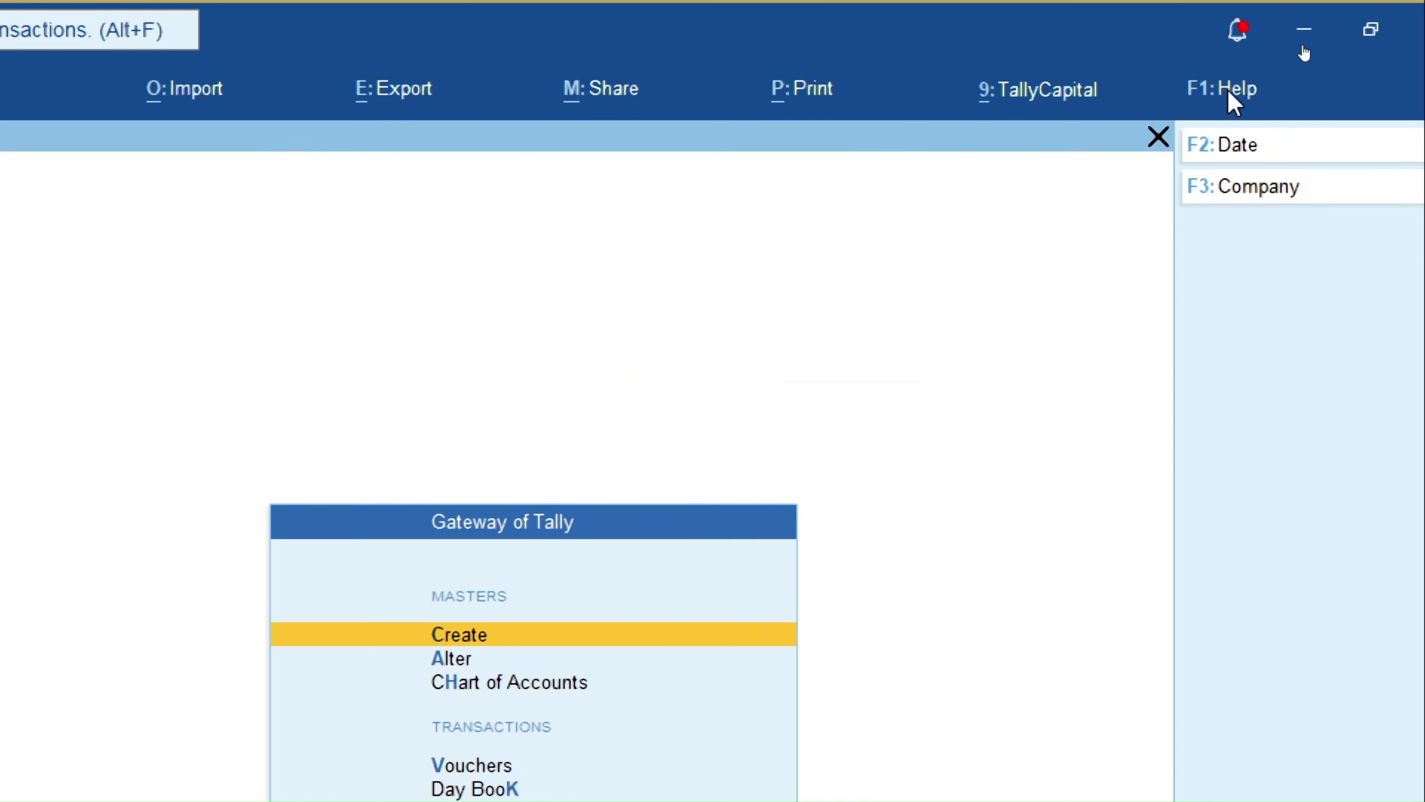
{"action": "left_click", "coordinate": [1229, 58]}
{"action": "left_click", "coordinate": [1148, 304]}
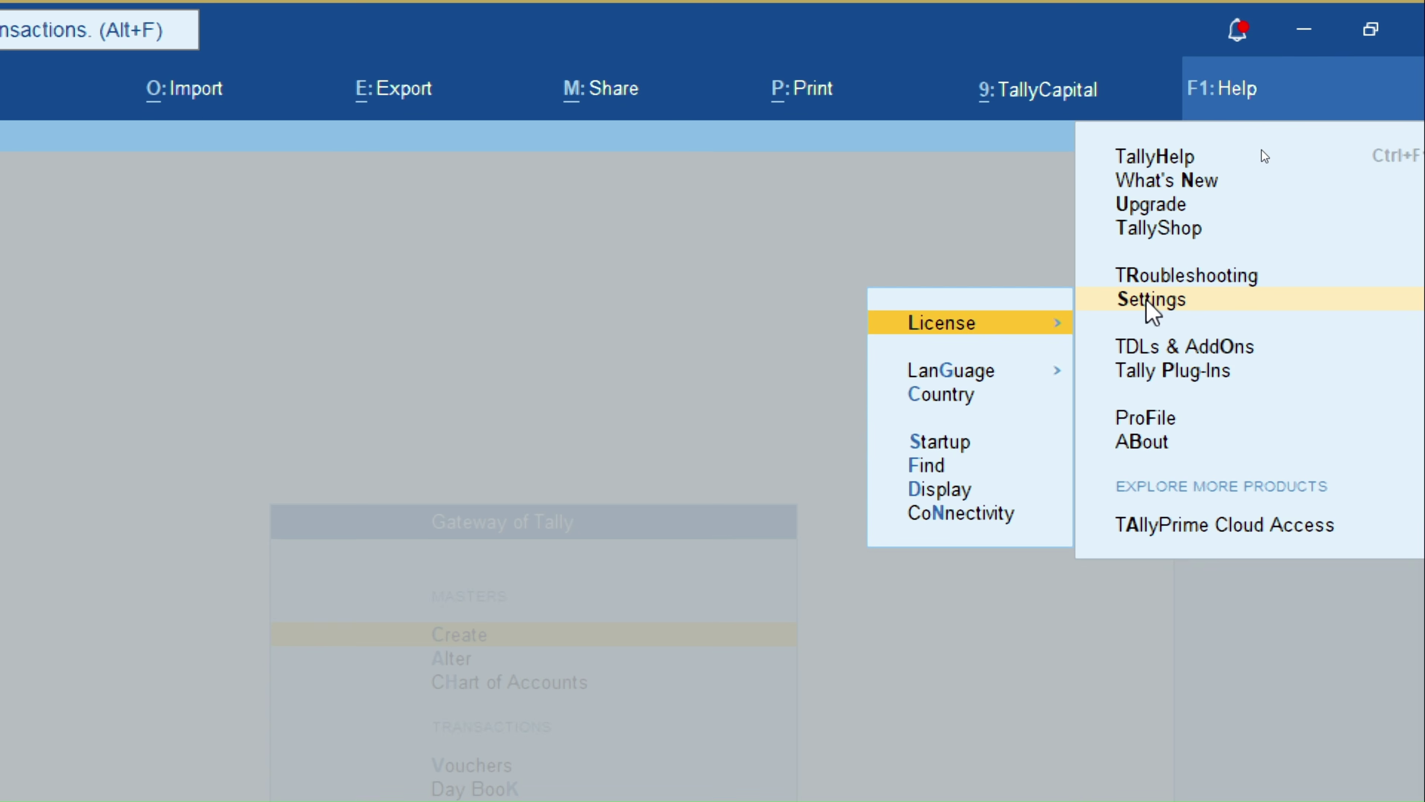
{"action": "left_click", "coordinate": [949, 513]}
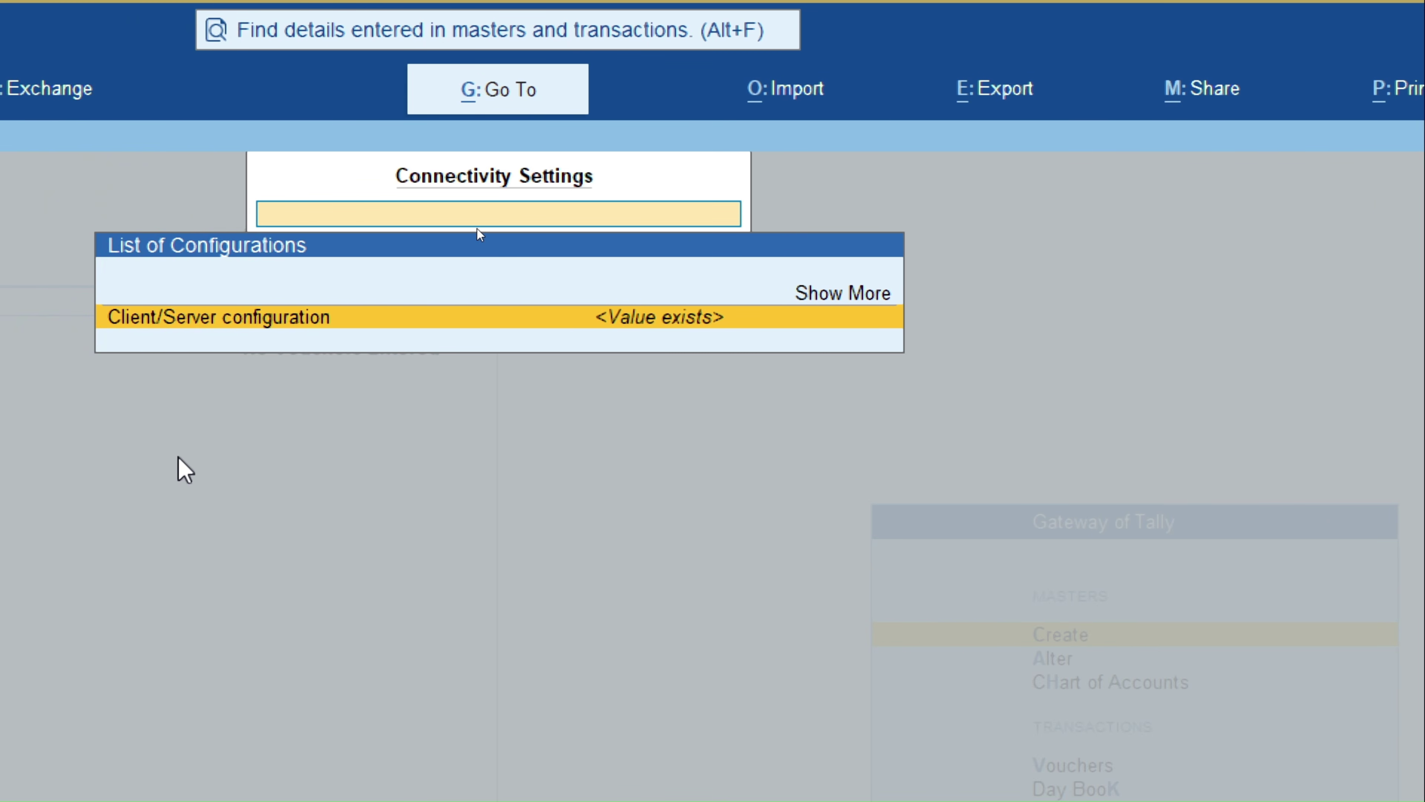
{"action": "key", "text": "Return"}
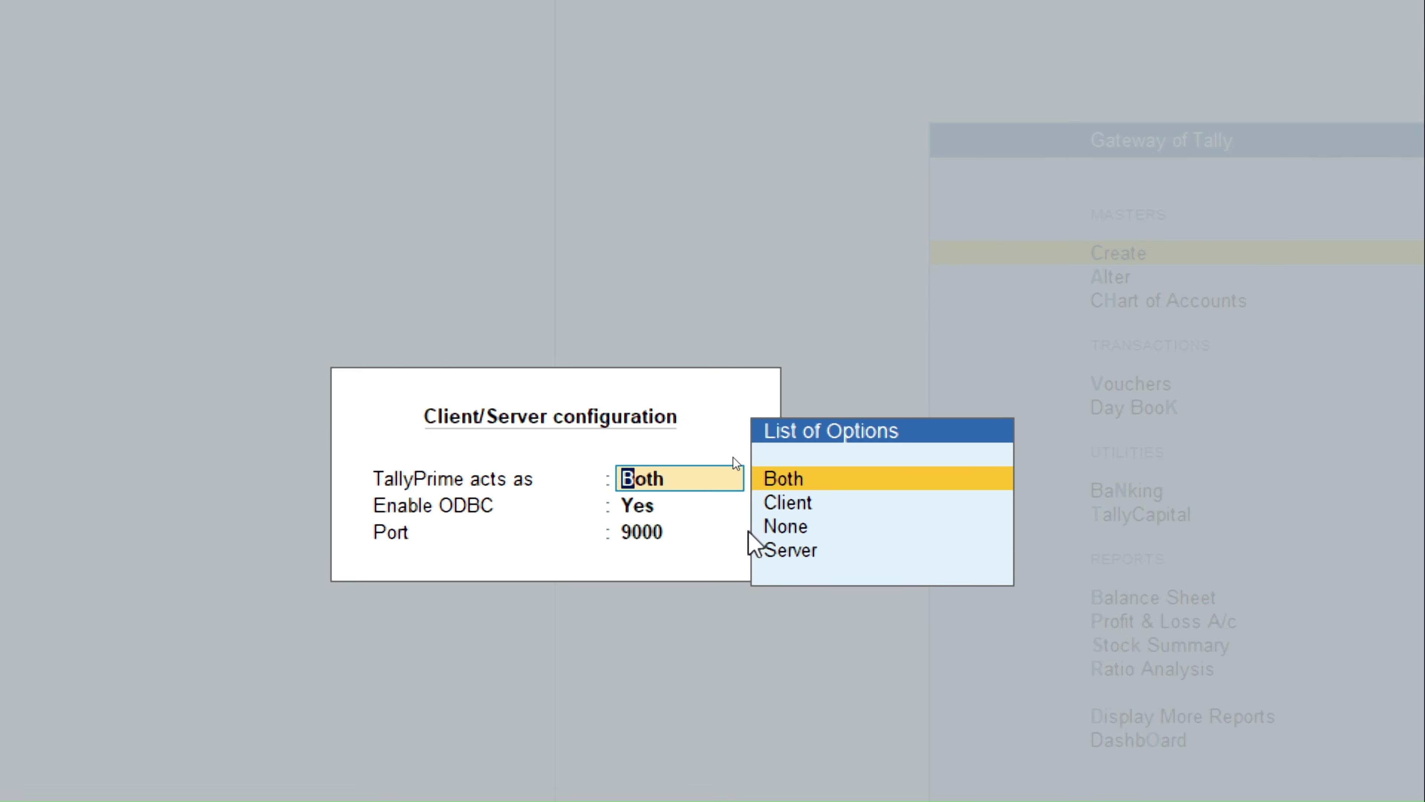
- Set TallyPrime to act as Both in the Client/Server configuration
{"action": "key", "text": "Return"}
{"action": "key", "text": "BackSpace"}
{"action": "key", "text": "Up"}
{"action": "key", "text": "Up"}
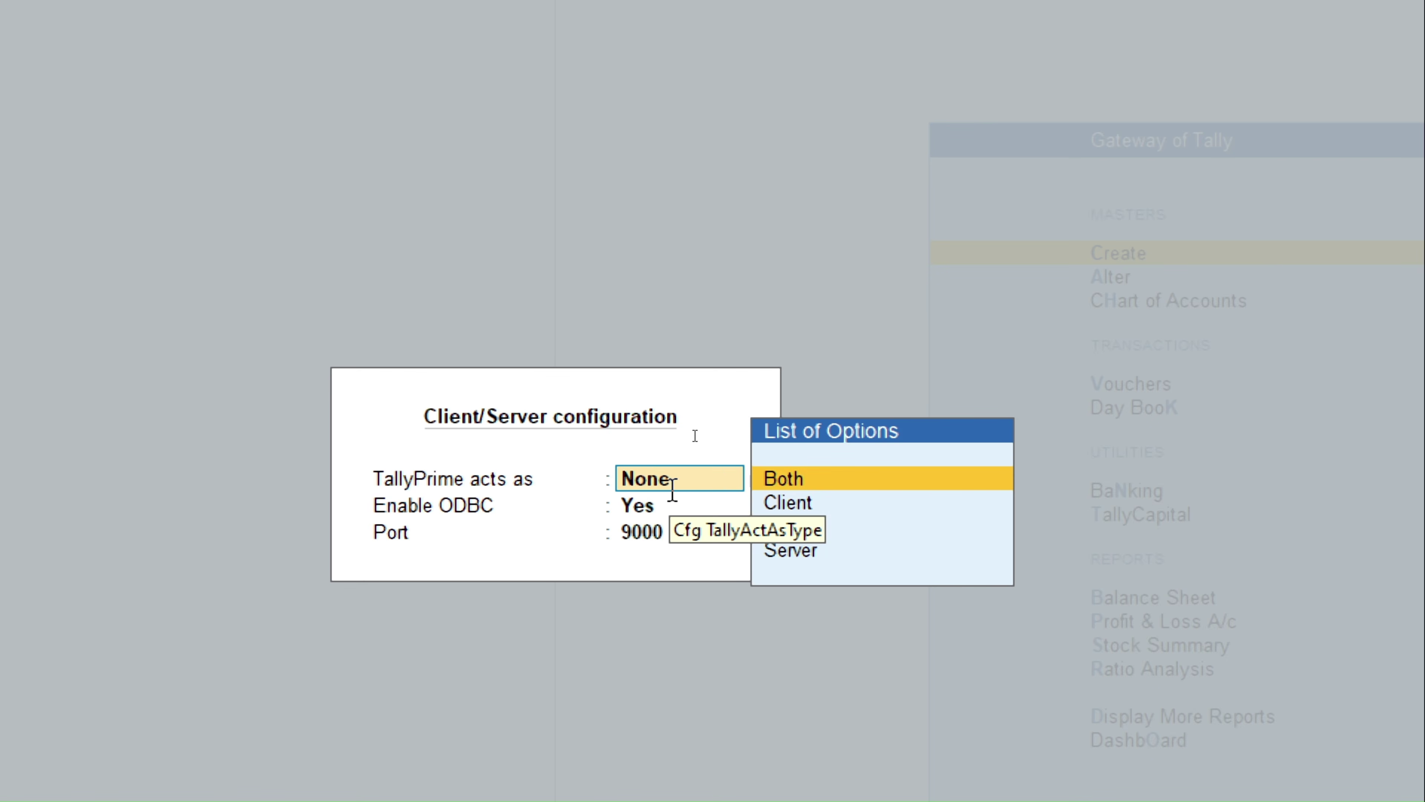
{"action": "key", "text": "Return"}
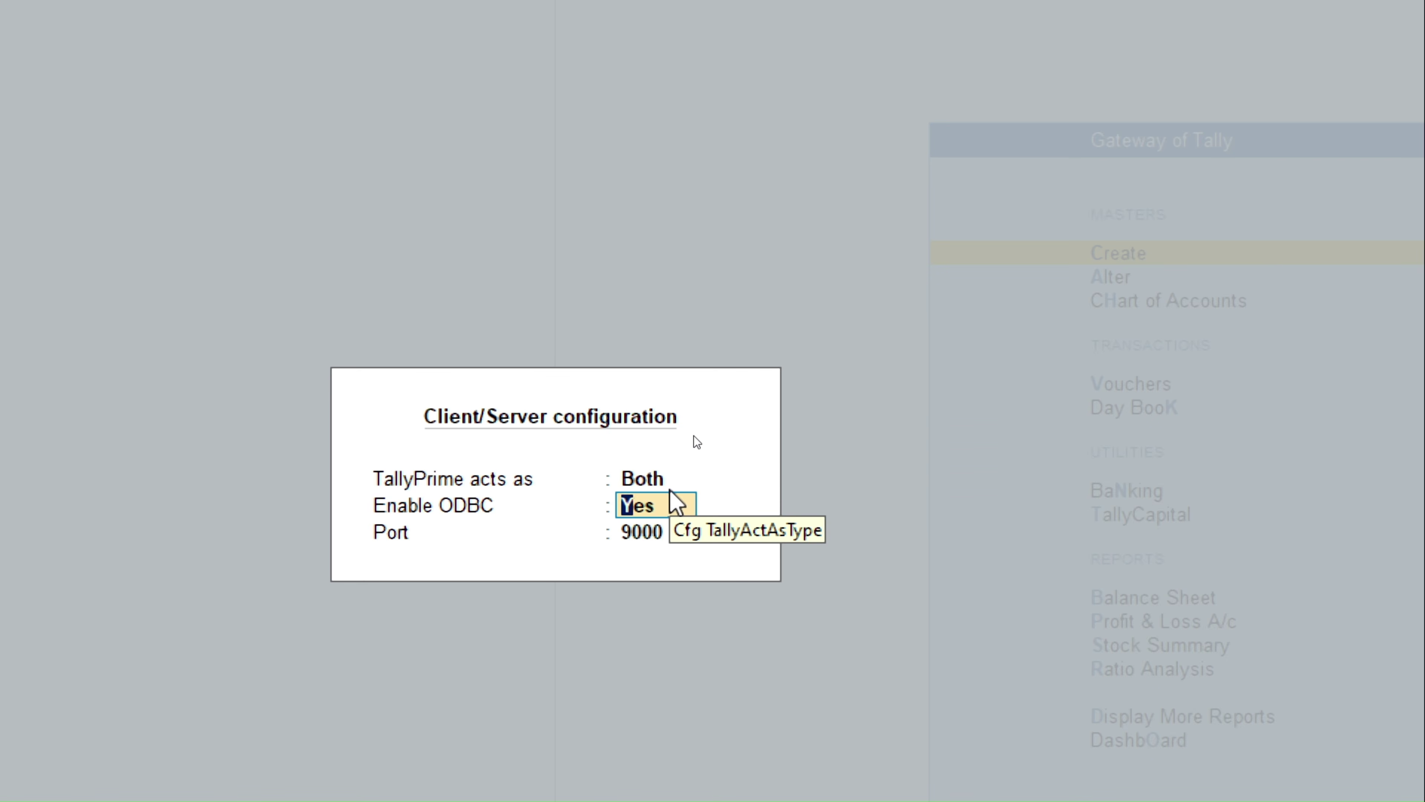
- Accept the Client/Server configuration with ODBC set to Yes and port 9000, and check the matching port in Beyond Tally PDF to Tally
{"action": "key", "text": "Return"}
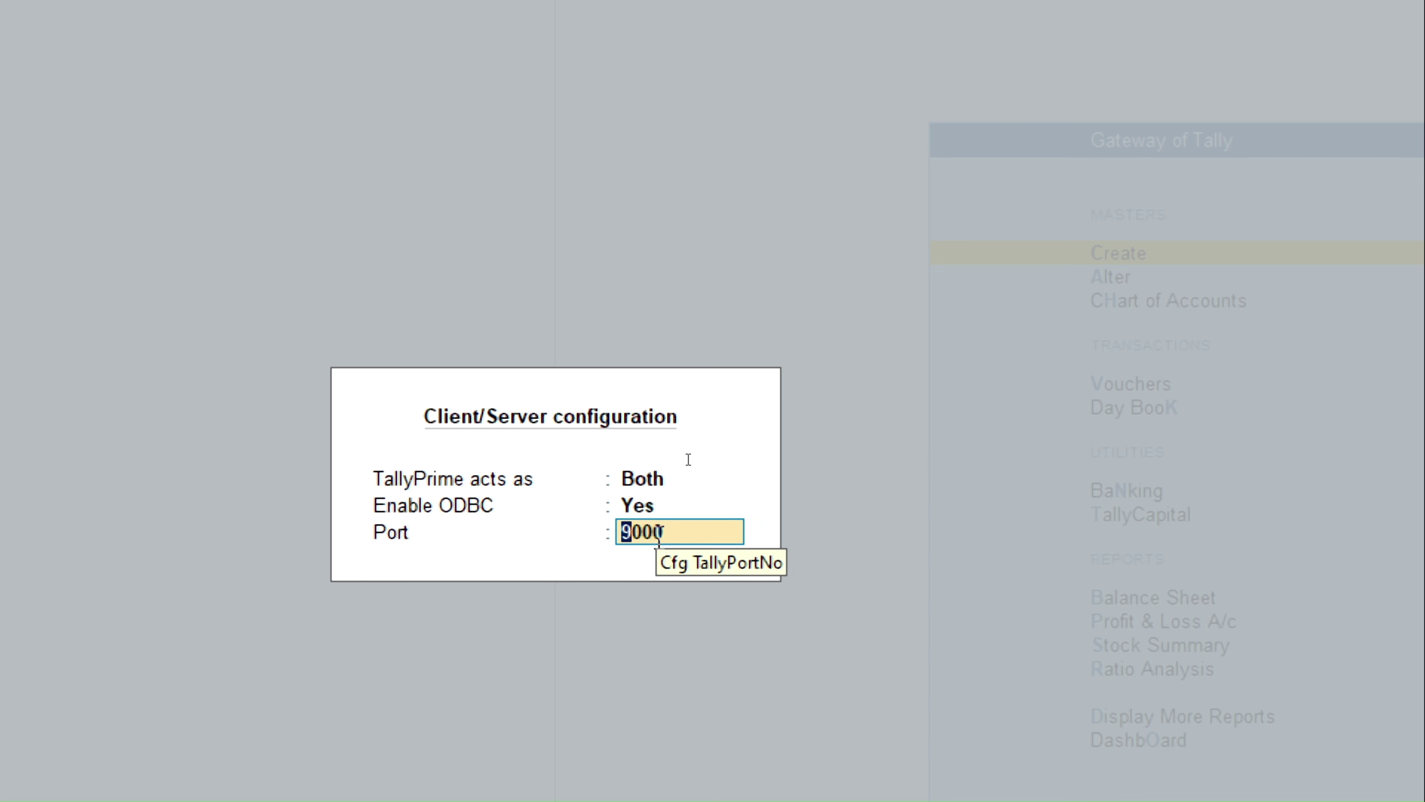
{"action": "key", "text": "Return"}
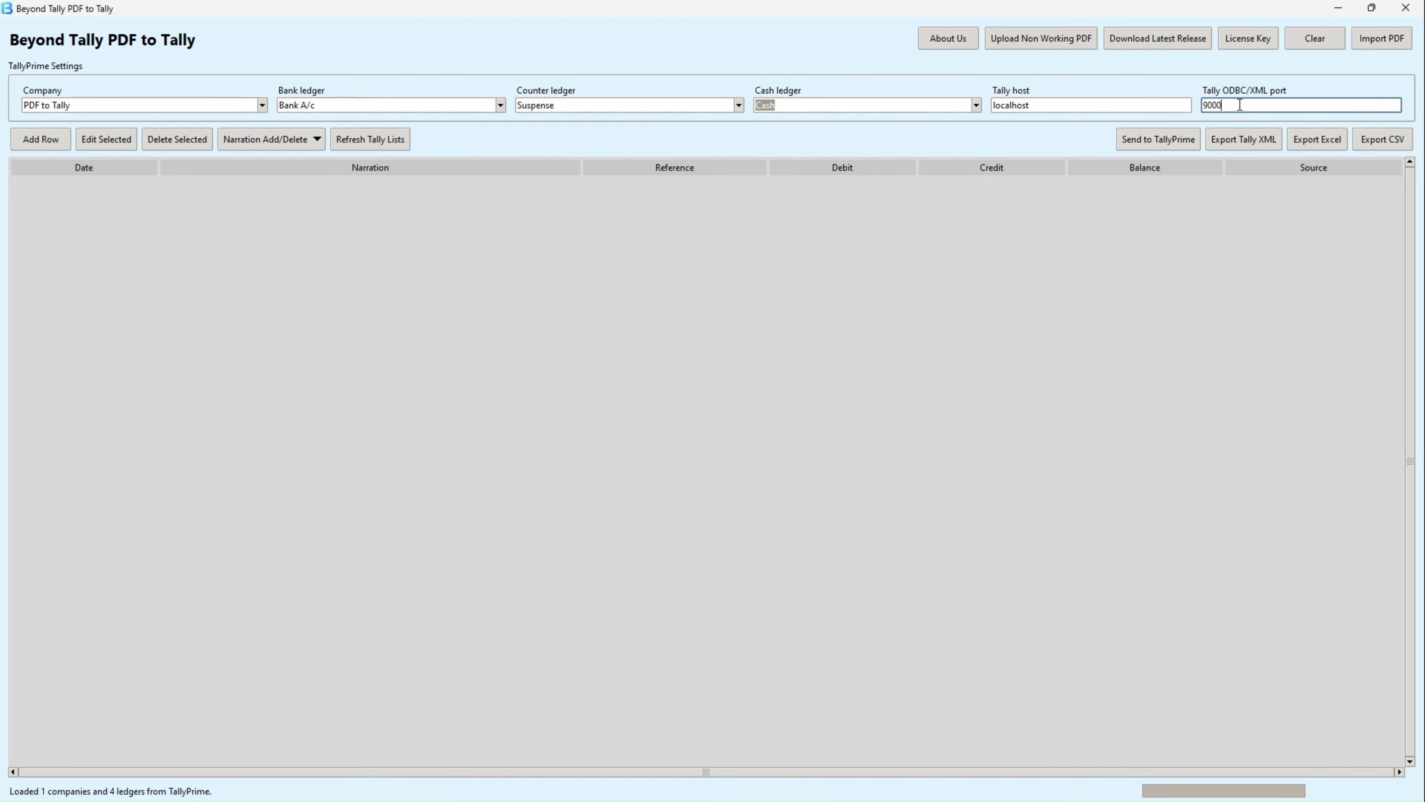
{"action": "left_click_drag", "start_coordinate": [1240, 105], "coordinate": [1194, 105]}
{"action": "left_click", "coordinate": [1145, 269]}
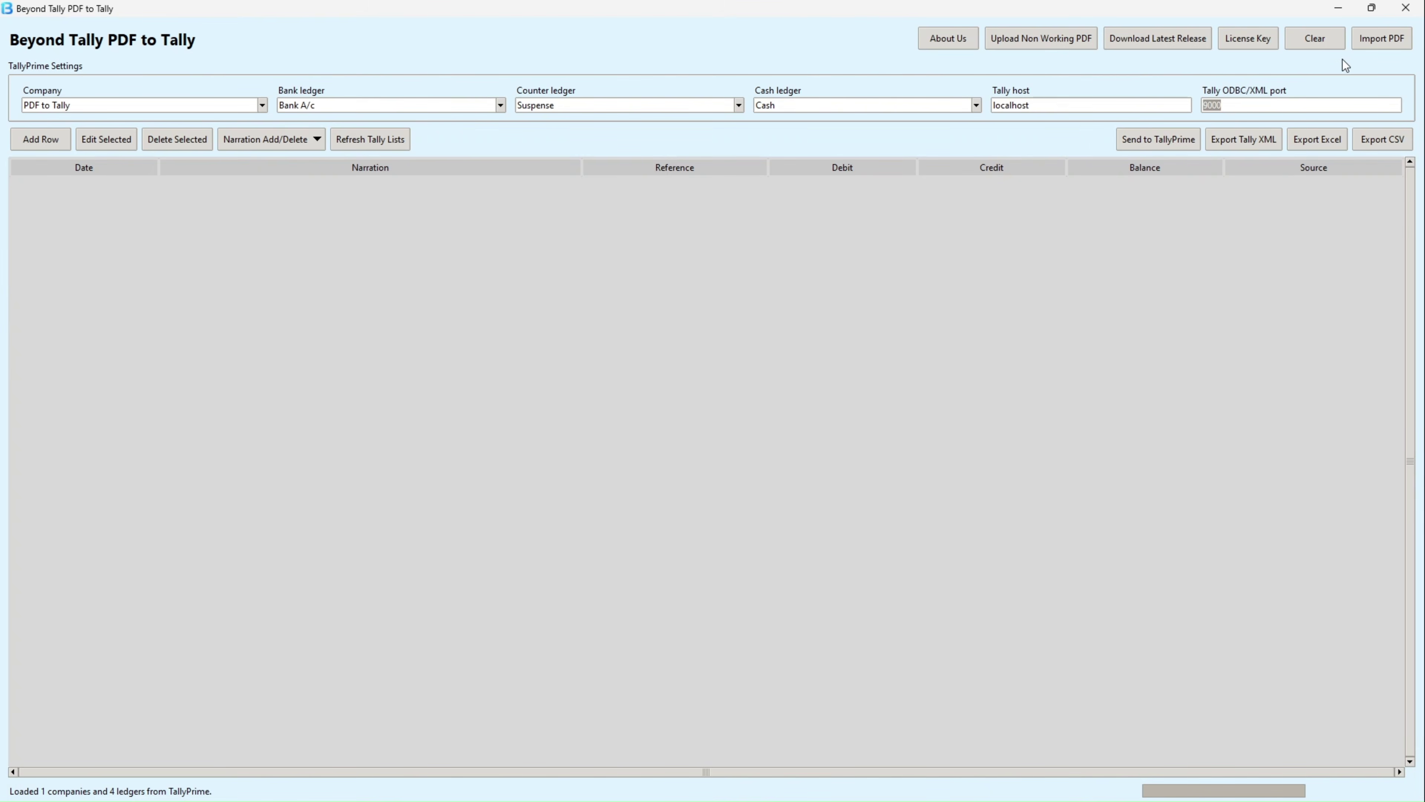
- Import the bank statement BANK OF INDIA.pdf from the Downloads folder and look over the extracted transactions
{"action": "left_click", "coordinate": [1376, 41]}
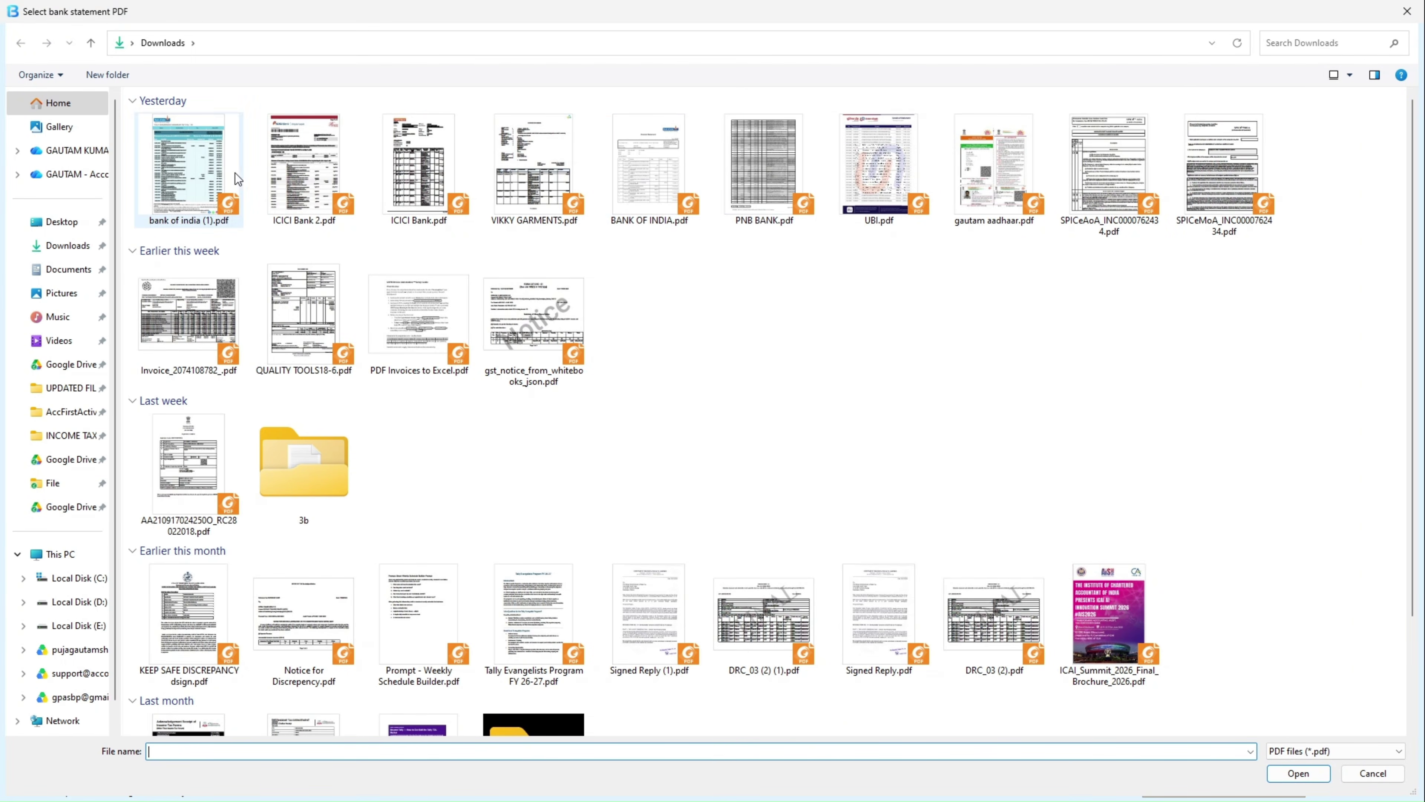
{"action": "double_click", "coordinate": [673, 166]}
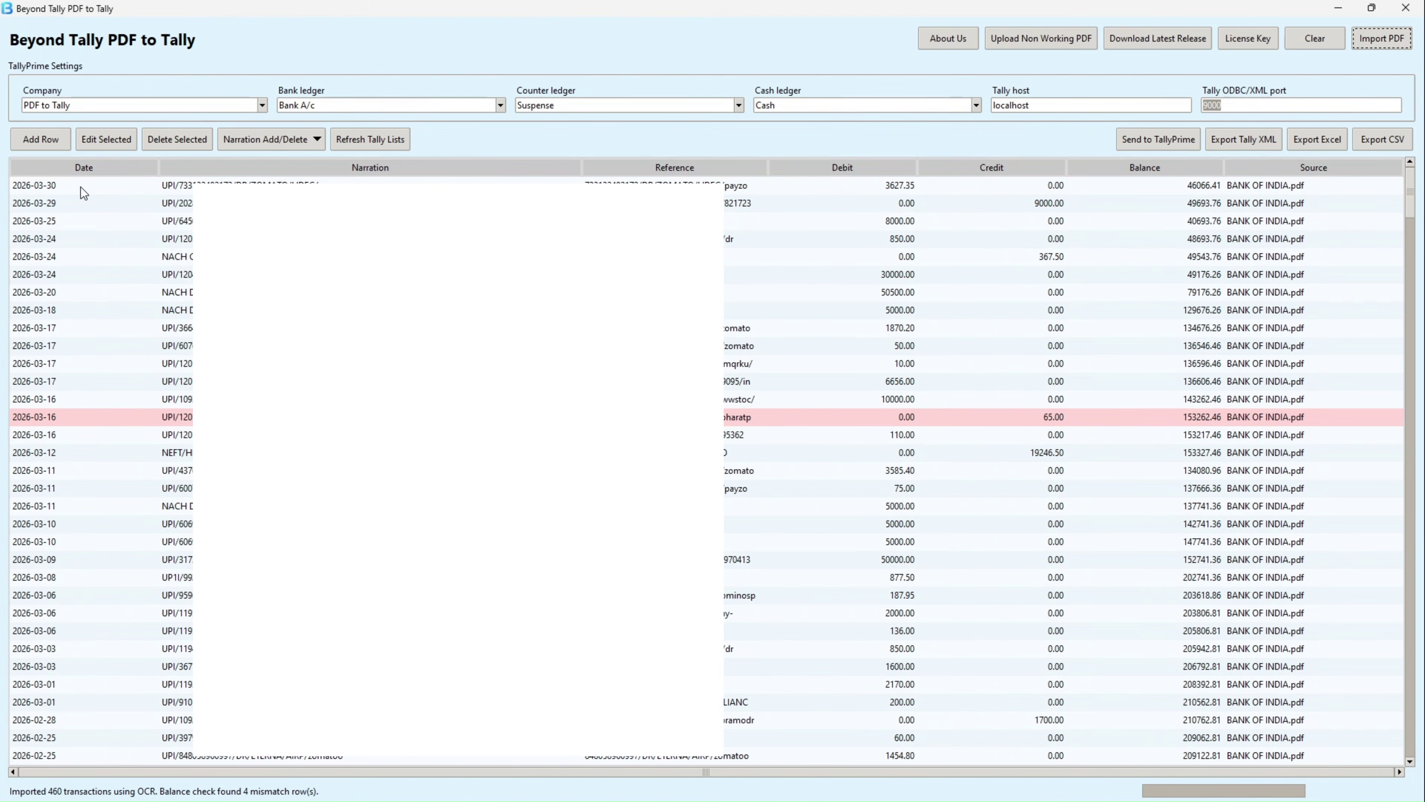
{"action": "left_click", "coordinate": [85, 170]}
{"action": "scroll", "coordinate": [1005, 426], "scroll_direction": "down", "scroll_amount": 3}
{"action": "scroll", "coordinate": [1005, 426], "scroll_direction": "up", "scroll_amount": 3}
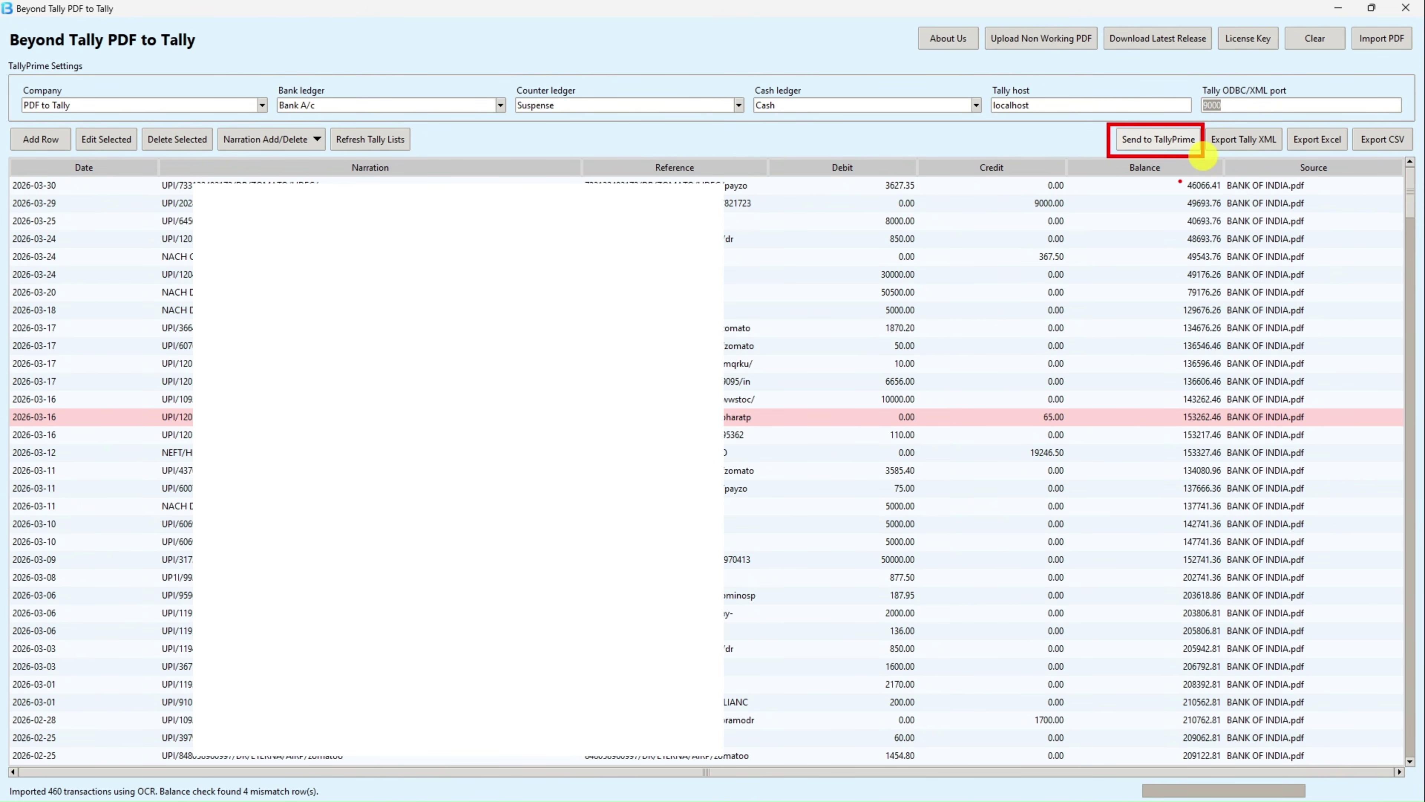
- Switch to TallyPrime, leave the connectivity settings and examine the voucher counts in the Statistics report
{"action": "key", "text": "alt+Tab"}
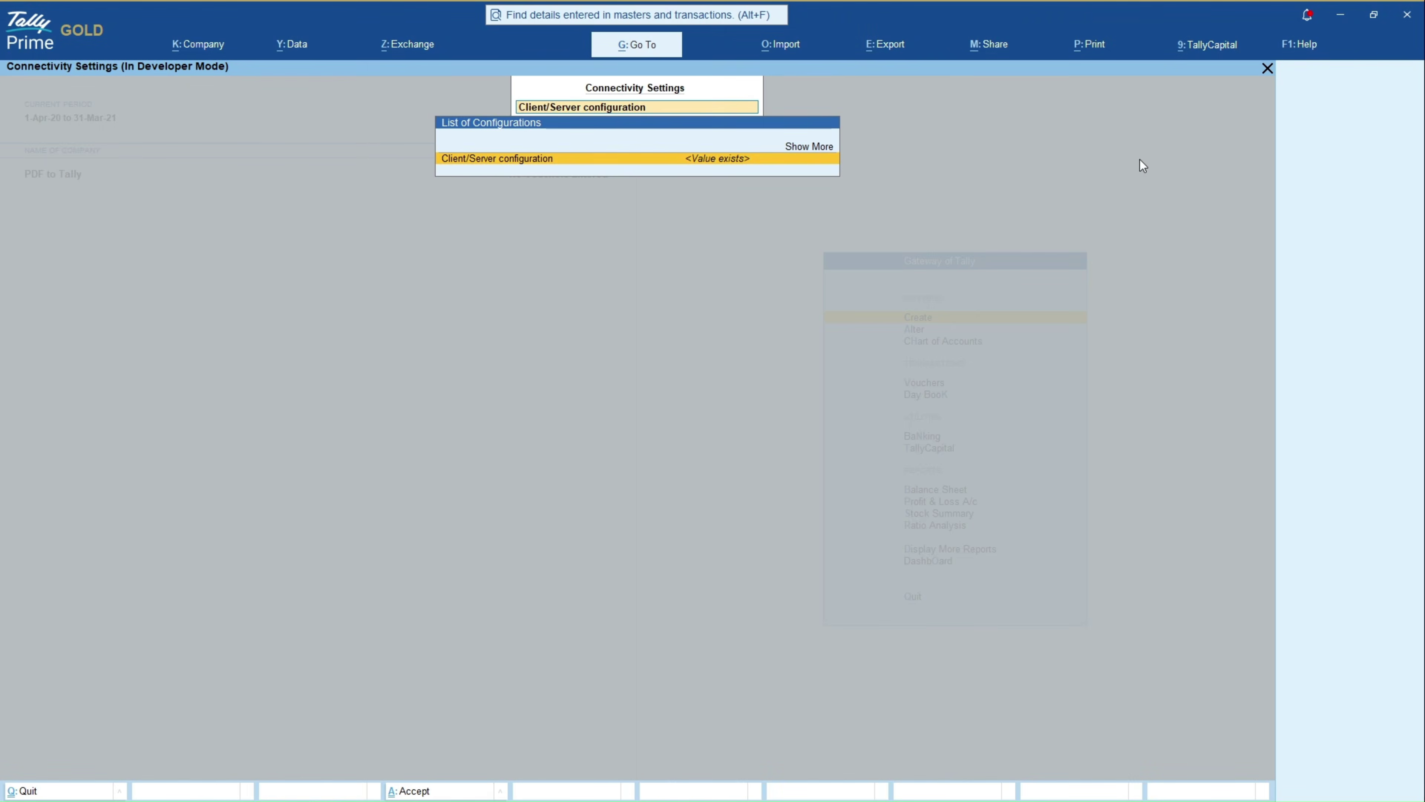
{"action": "key", "text": "Return"}
{"action": "key", "text": "d"}
{"action": "key", "text": "s"}
{"action": "key", "text": "s"}
{"action": "key", "text": "ctrl"}
{"action": "mouse_move", "coordinate": [550, 118]}
{"action": "left_mouse_down"}
{"action": "mouse_move", "coordinate": [617, 397]}
{"action": "mouse_move", "coordinate": [598, 437]}
{"action": "left_mouse_up"}
{"action": "left_click_drag", "start_coordinate": [580, 750], "coordinate": [668, 623]}
{"action": "key", "text": "Escape"}
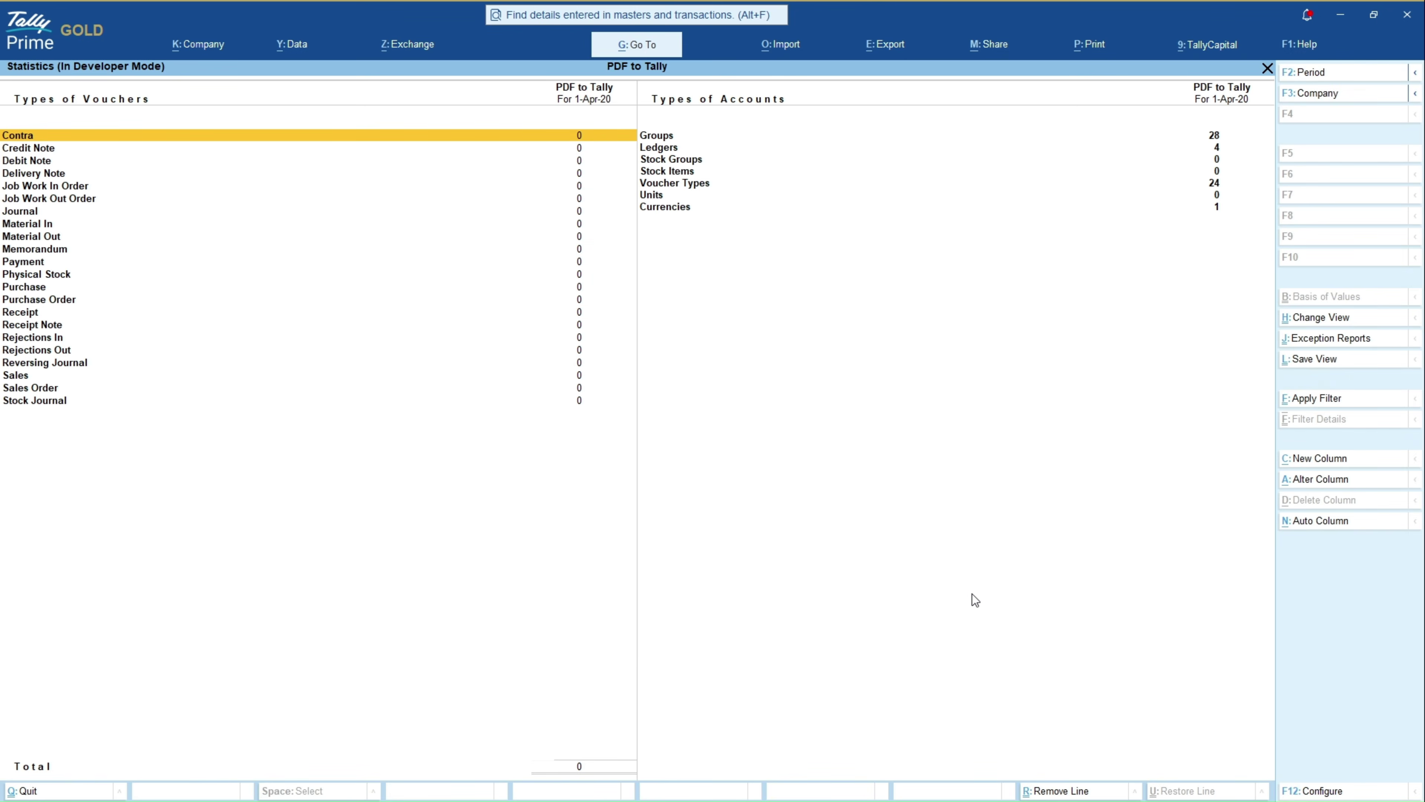
- Switch back to Beyond Tally PDF to Tally and send the reviewed bank entries to TallyPrime, confirming the transfer
{"action": "key", "text": "alt+Tab"}
{"action": "left_click", "coordinate": [1154, 138]}
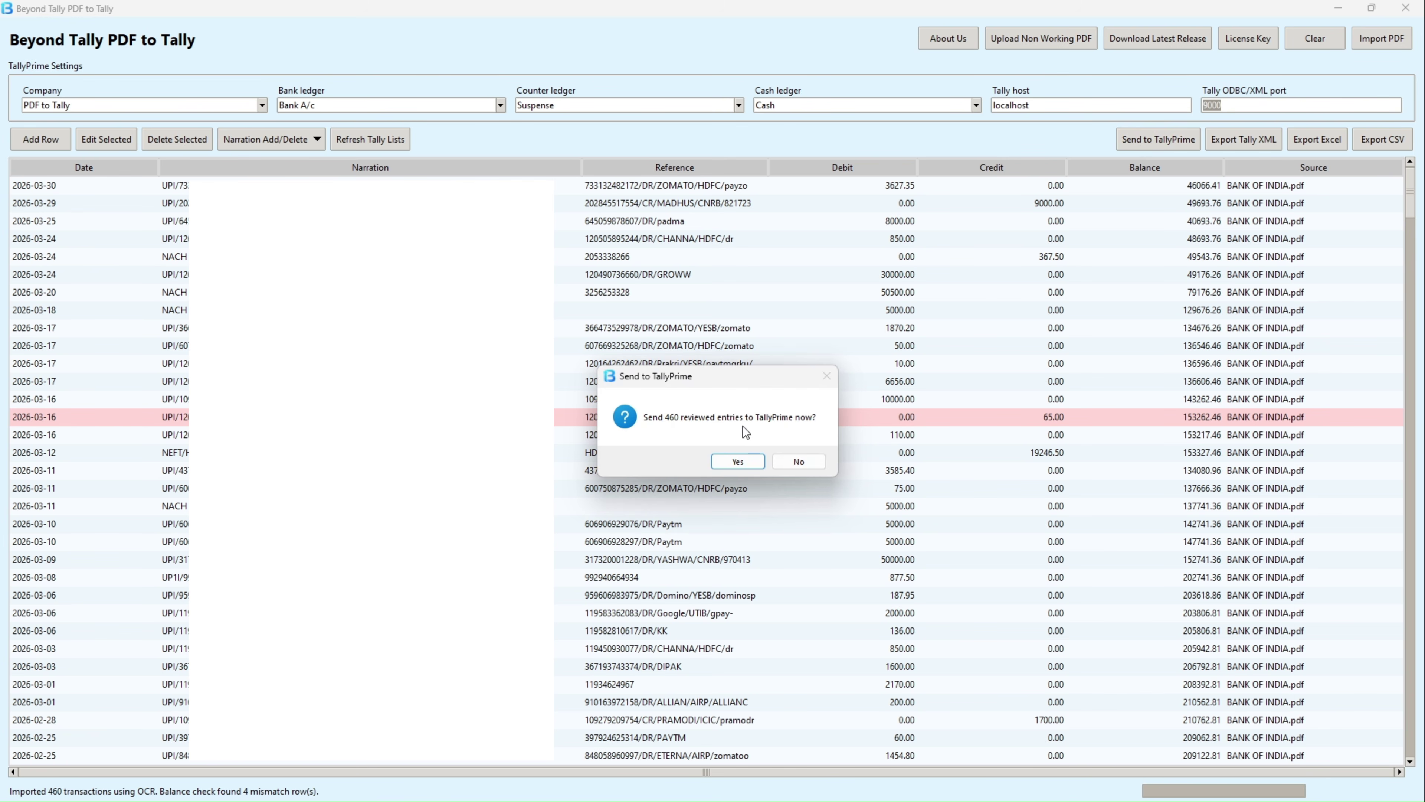
{"action": "left_click", "coordinate": [738, 461]}
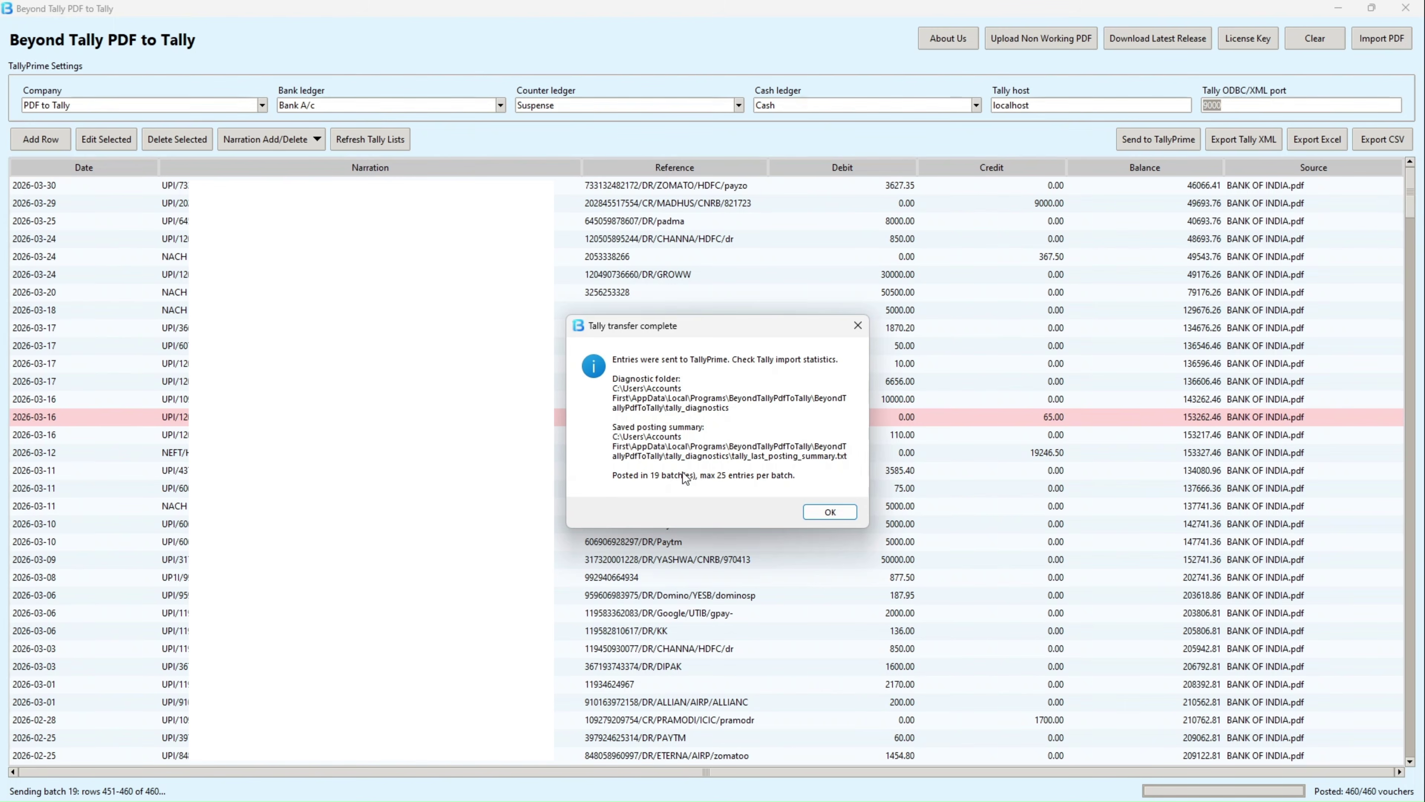
{"action": "left_click", "coordinate": [830, 512]}
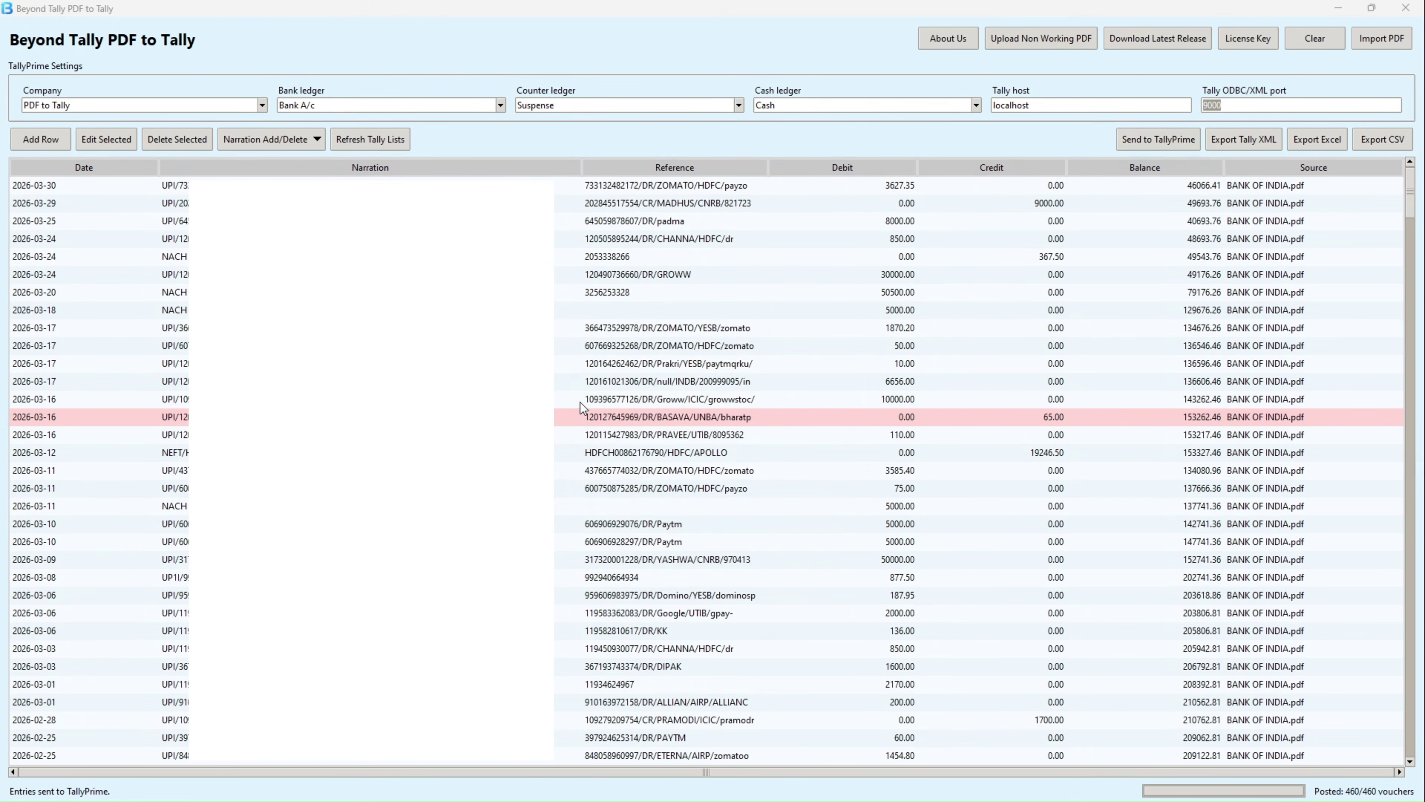
- In TallyPrime, extend the Statistics period to 31-3-27, check the Payment and Receipt voucher counts and leave the report
{"action": "key", "text": "alt+Tab"}
{"action": "key", "text": "F2"}
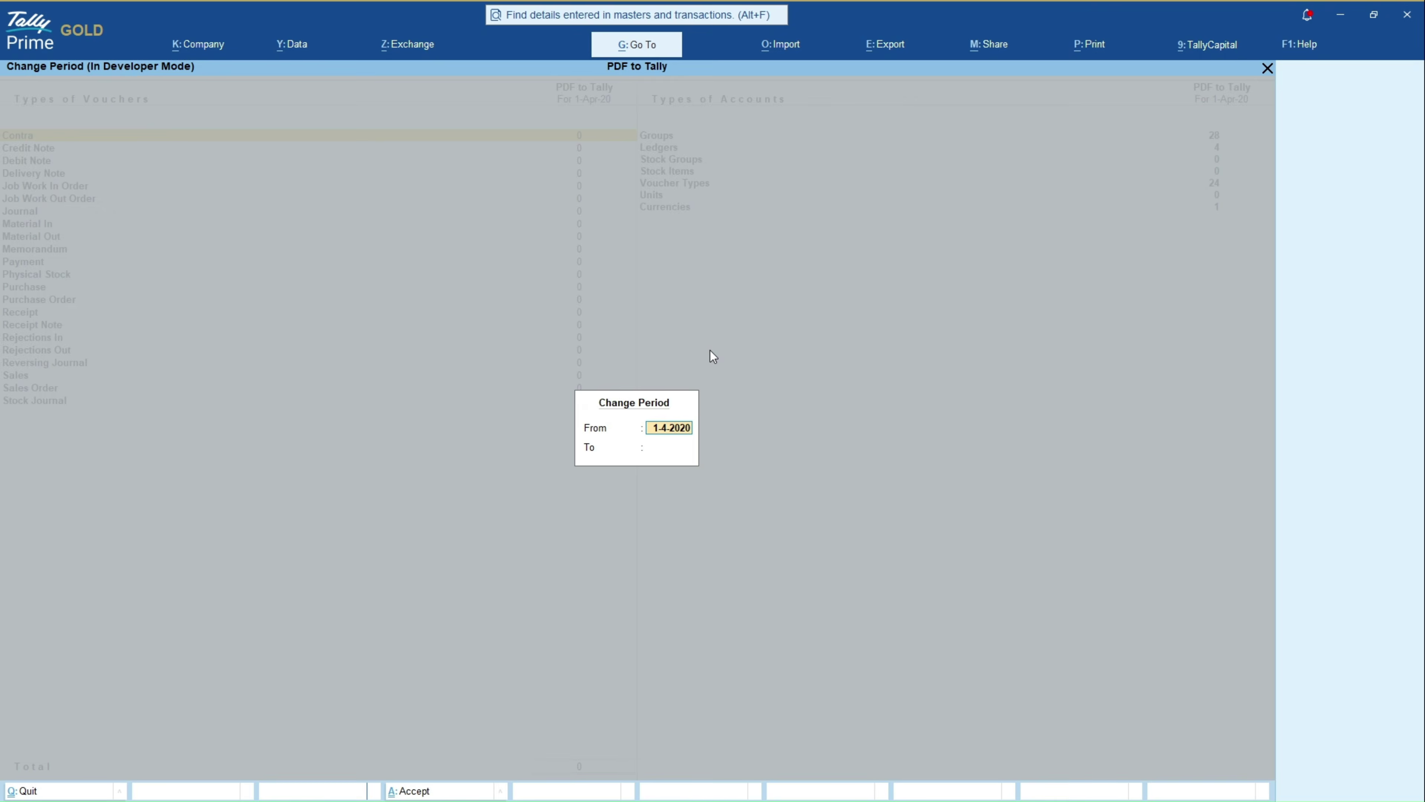
{"action": "key", "text": "Return"}
{"action": "type", "text": "31.3.27"}
{"action": "key", "text": "Return"}
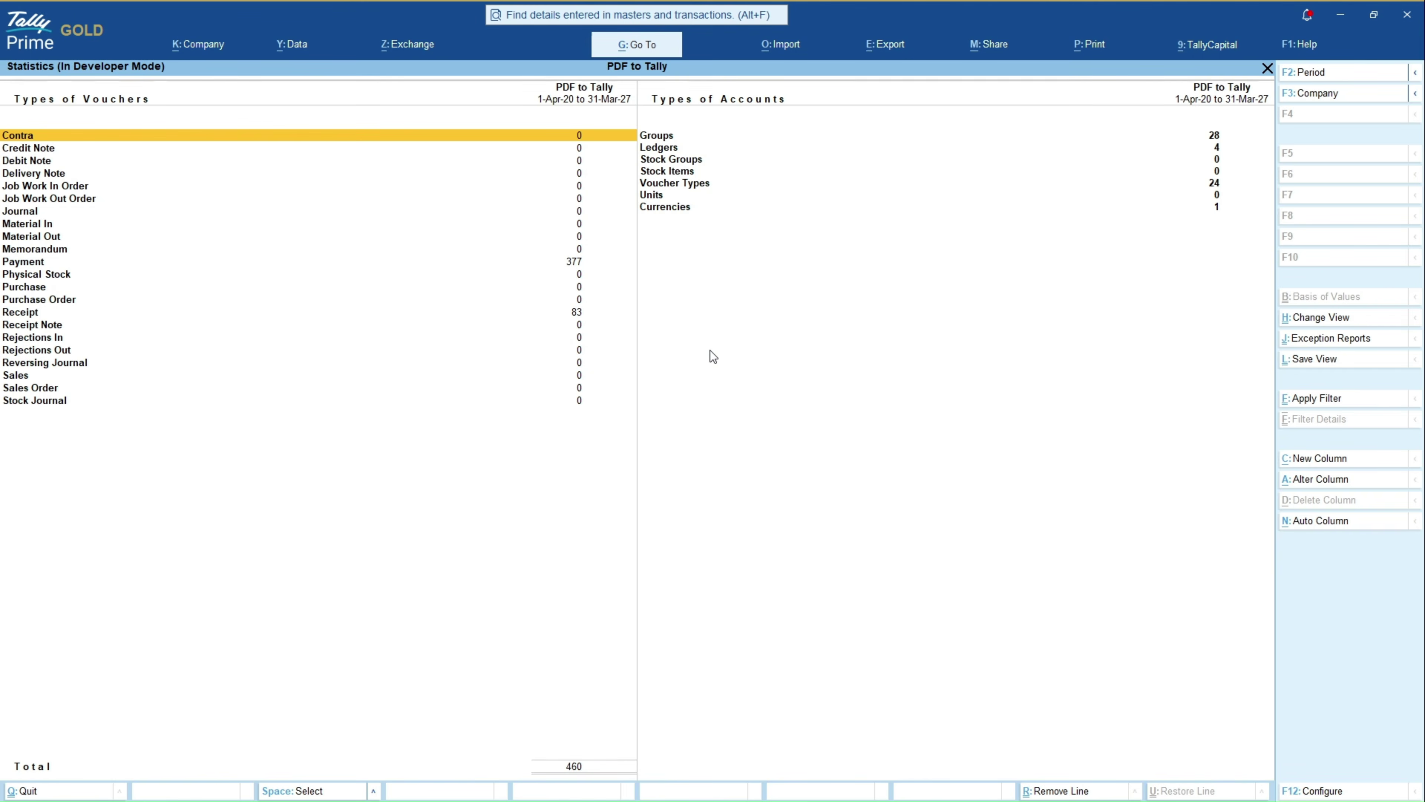
{"action": "left_click", "coordinate": [584, 263]}
{"action": "left_click", "coordinate": [582, 311]}
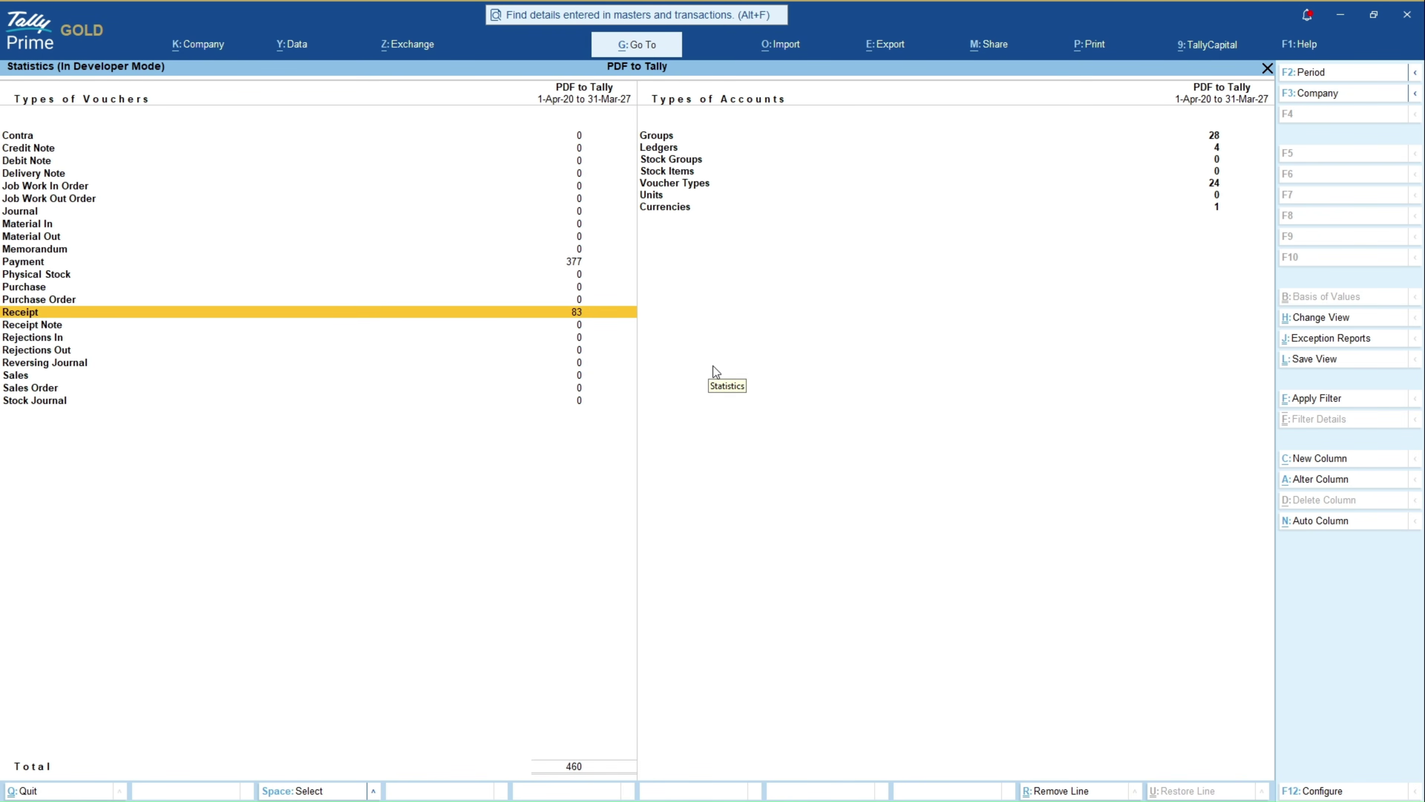
{"action": "key", "text": "Escape"}
{"action": "key", "text": "Escape"}
{"action": "key", "text": "Escape"}
{"action": "key", "text": "d"}
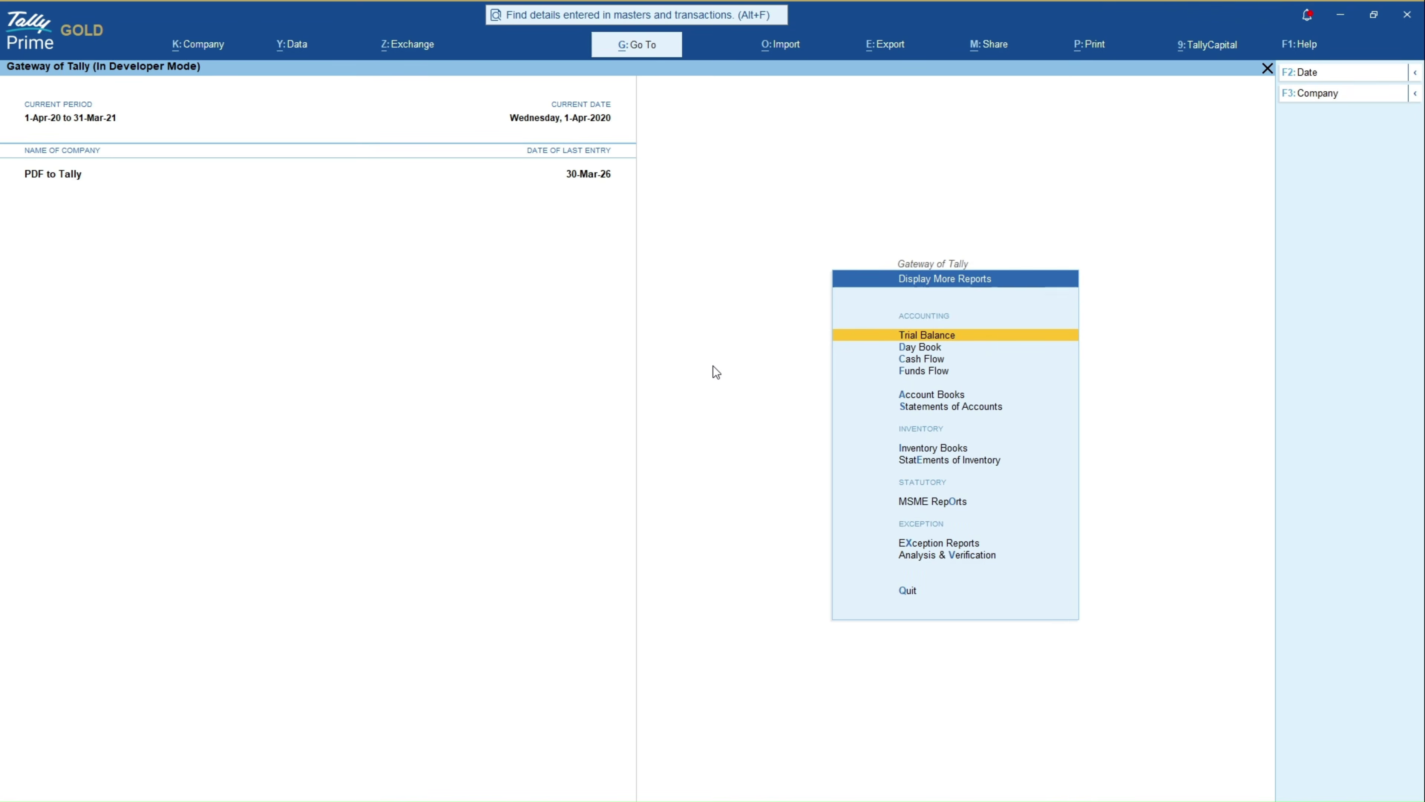
{"action": "key", "text": "a"}
{"action": "key", "text": "Down"}
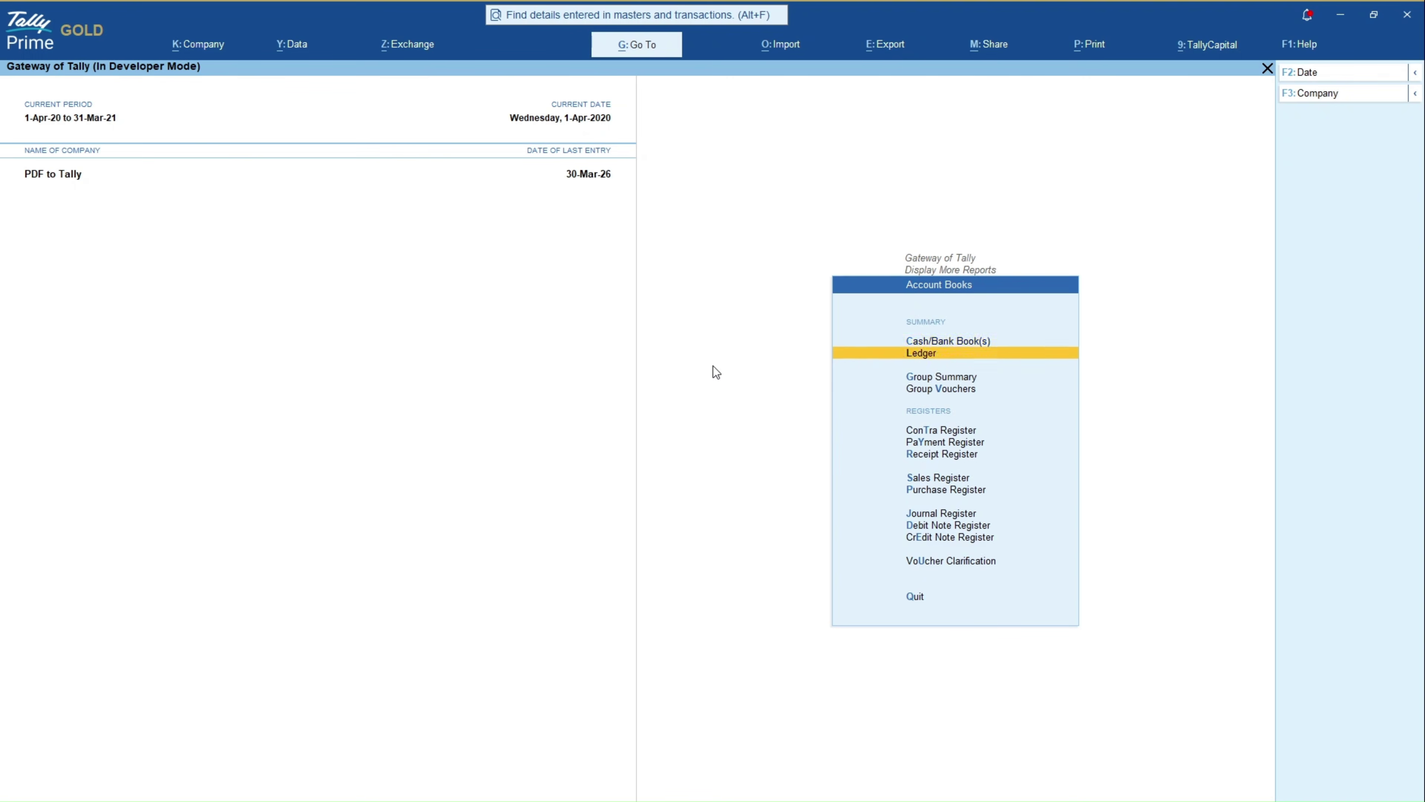
{"action": "key", "text": "Return"}
{"action": "key", "text": "Return"}
{"action": "key", "text": "alt+F2"}
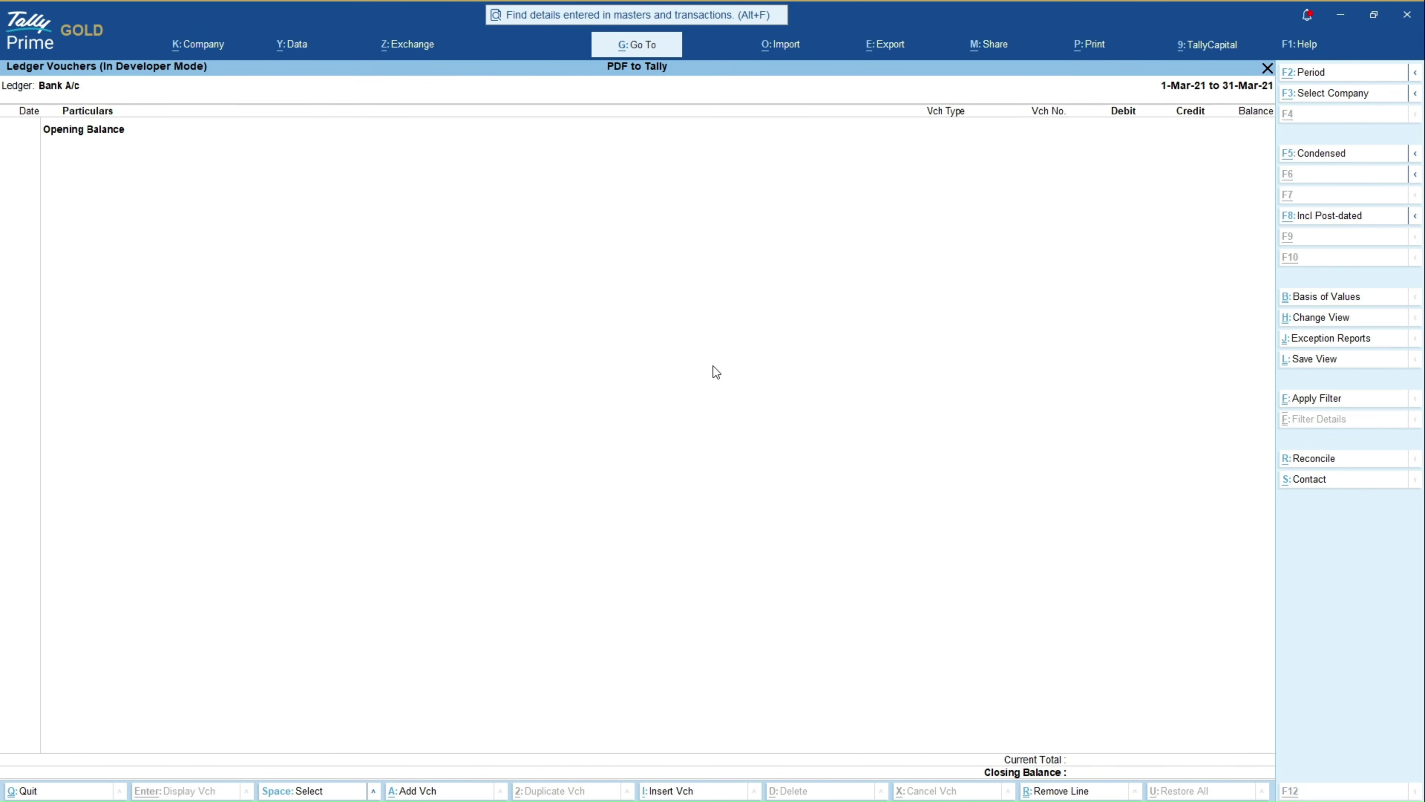
{"action": "key", "text": "Return"}
{"action": "key", "text": "Escape"}
{"action": "key", "text": "Escape"}
{"action": "key", "text": "Escape"}
{"action": "key", "text": "Escape"}
{"action": "key", "text": "Escape"}
{"action": "key", "text": "Escape"}
{"action": "key", "text": "Escape"}
- Set the current period of the PDF to Tally company to end on 31-3-27 from the Gateway of Tally
{"action": "key", "text": "alt+F2"}
{"action": "key", "text": "Return"}
{"action": "type", "text": "31.3.27"}
{"action": "key", "text": "Return"}
- Open the Bank A/c ledger vouchers from the account books for the period 1-Apr-20 to 30-Mar-26
{"action": "type", "text": "da"}
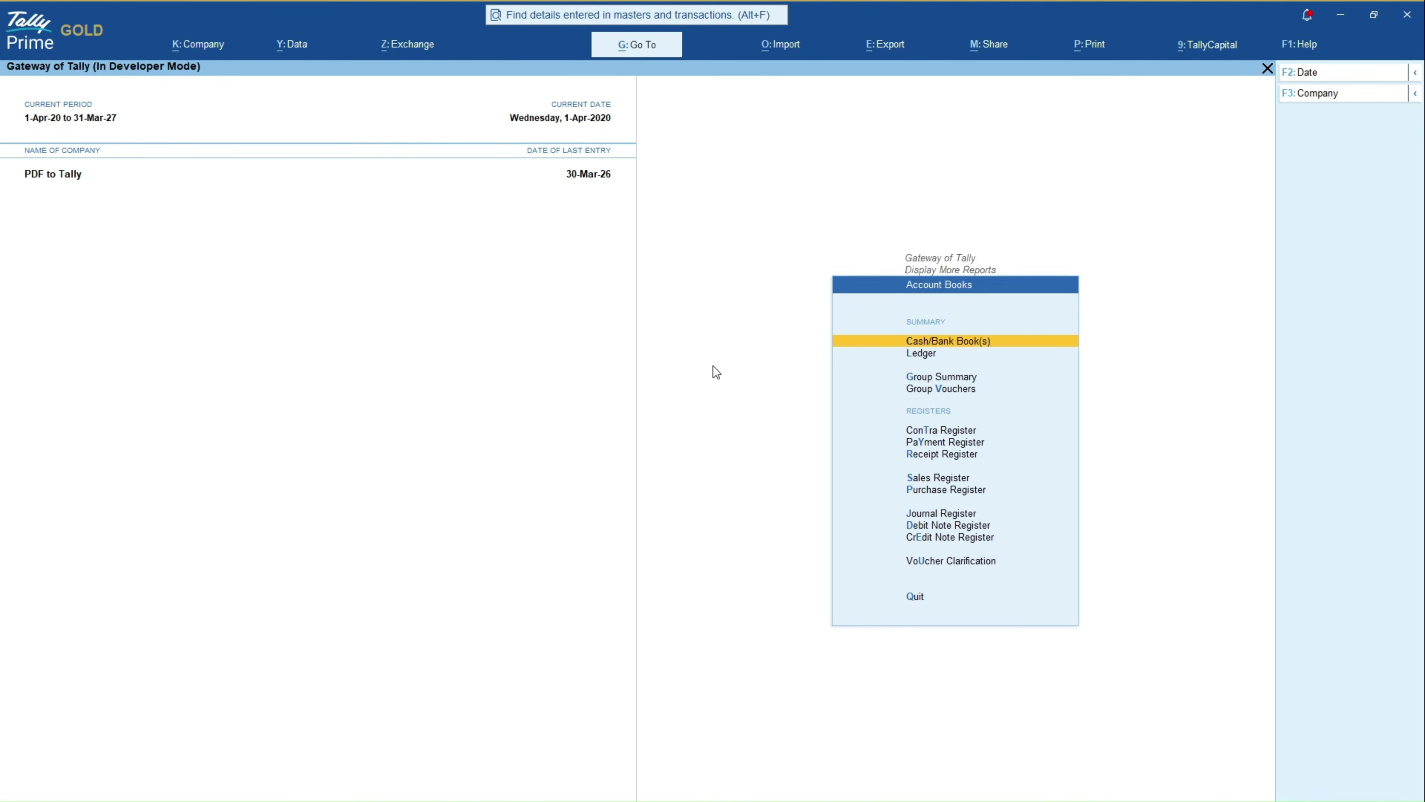
{"action": "type", "text": "lban"}
{"action": "key", "text": "Return"}
{"action": "key", "text": "alt+F2"}
{"action": "key", "text": "Return"}
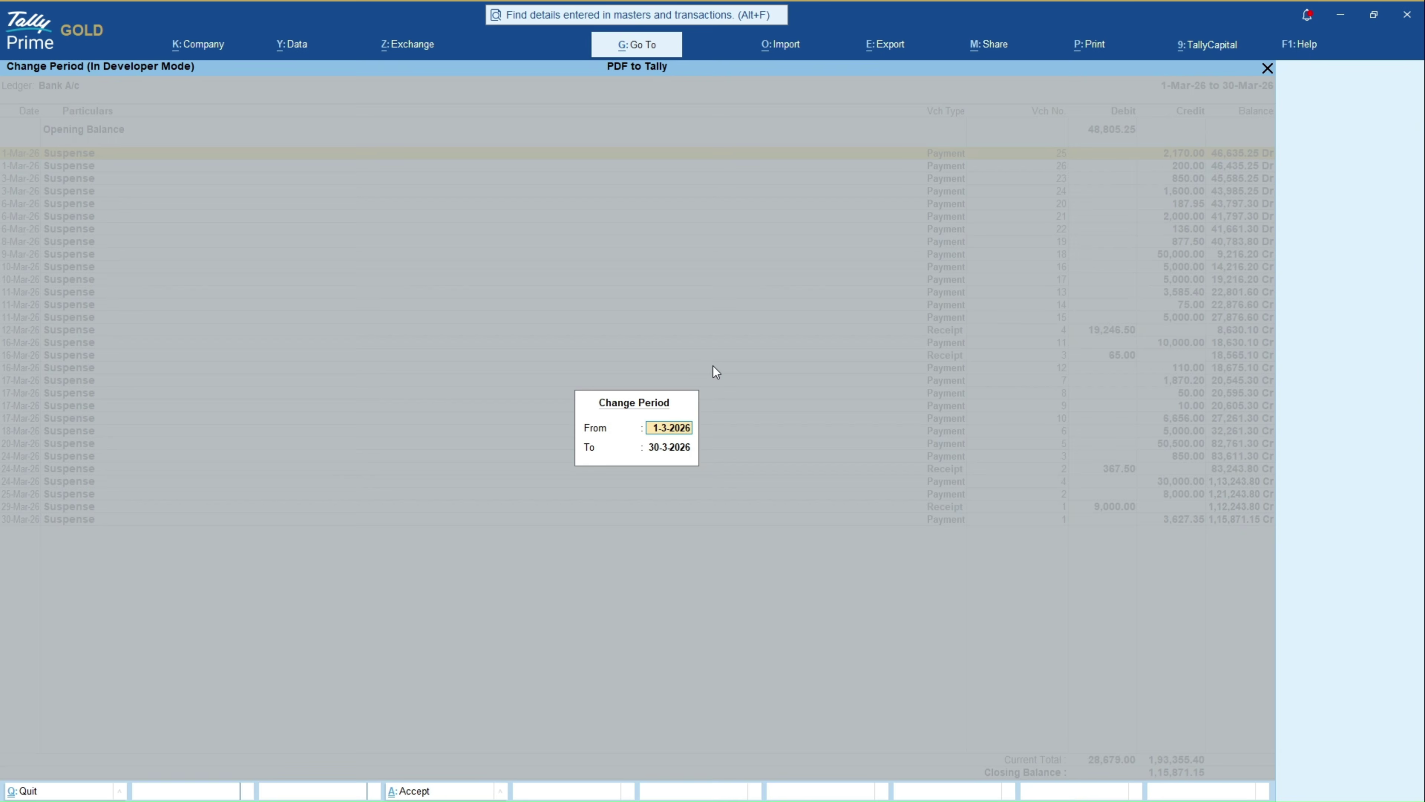
{"action": "key", "text": "Return"}
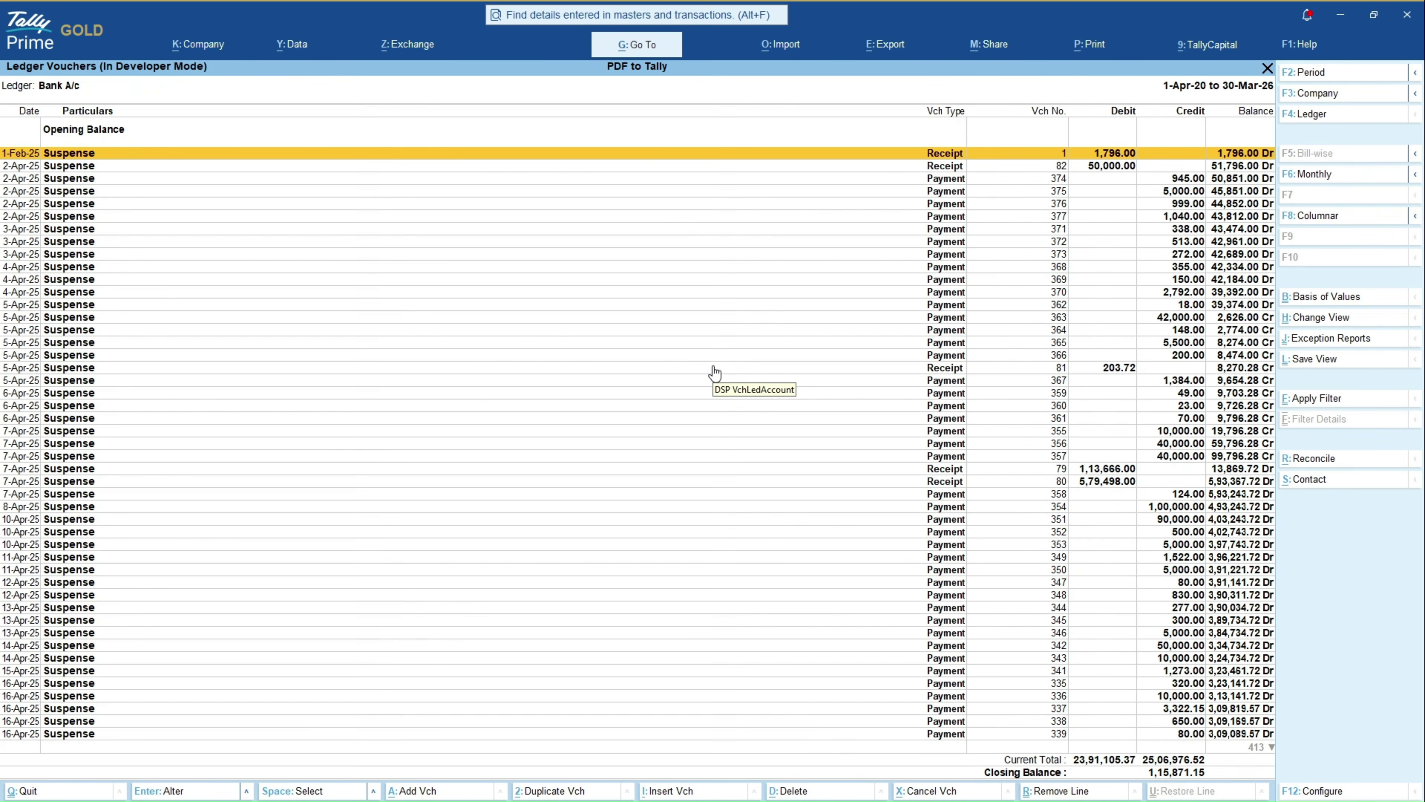
- Look through the imported Payment and Receipt entries of the Bank A/c ledger down to the last one
{"action": "key", "text": "Page_Down"}
{"action": "key", "text": "Page_Down"}
{"action": "key", "text": "Page_Down"}
{"action": "key", "text": "Page_Down"}
{"action": "key", "text": "Page_Down"}
{"action": "key", "text": "Page_Down"}
{"action": "key", "text": "Page_Down"}
{"action": "key", "text": "Page_Down"}
{"action": "key", "text": "Page_Down"}
{"action": "key", "text": "Page_Down"}
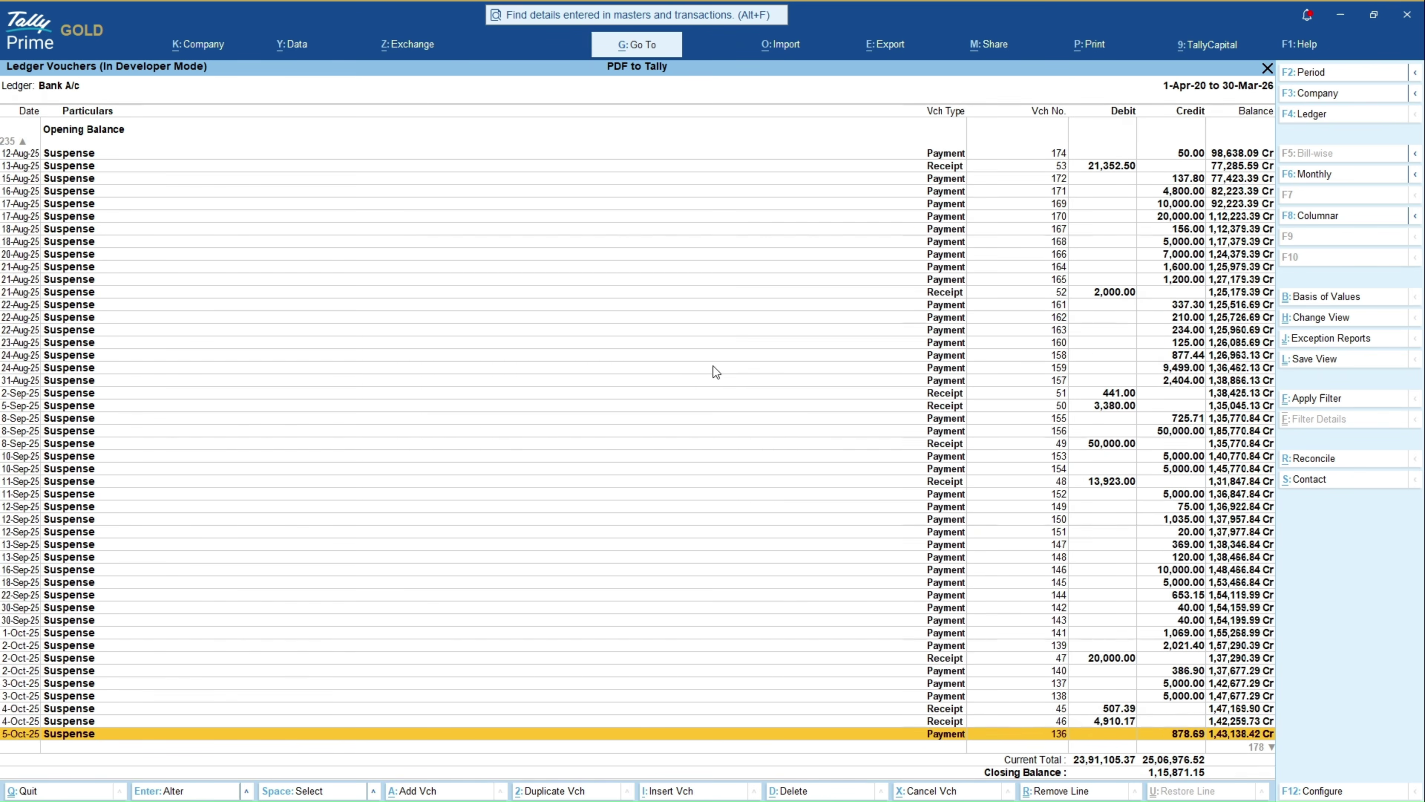
- Examine the imported vouchers one by one, starting from the last ledger entry, and exit the Bank A/c ledger
{"action": "key", "text": "Return"}
{"action": "key", "text": "Page_Up"}
{"action": "key", "text": "Page_Up"}
{"action": "key", "text": "Page_Up"}
{"action": "key", "text": "Page_Up"}
{"action": "key", "text": "Page_Up"}
{"action": "key", "text": "Page_Up"}
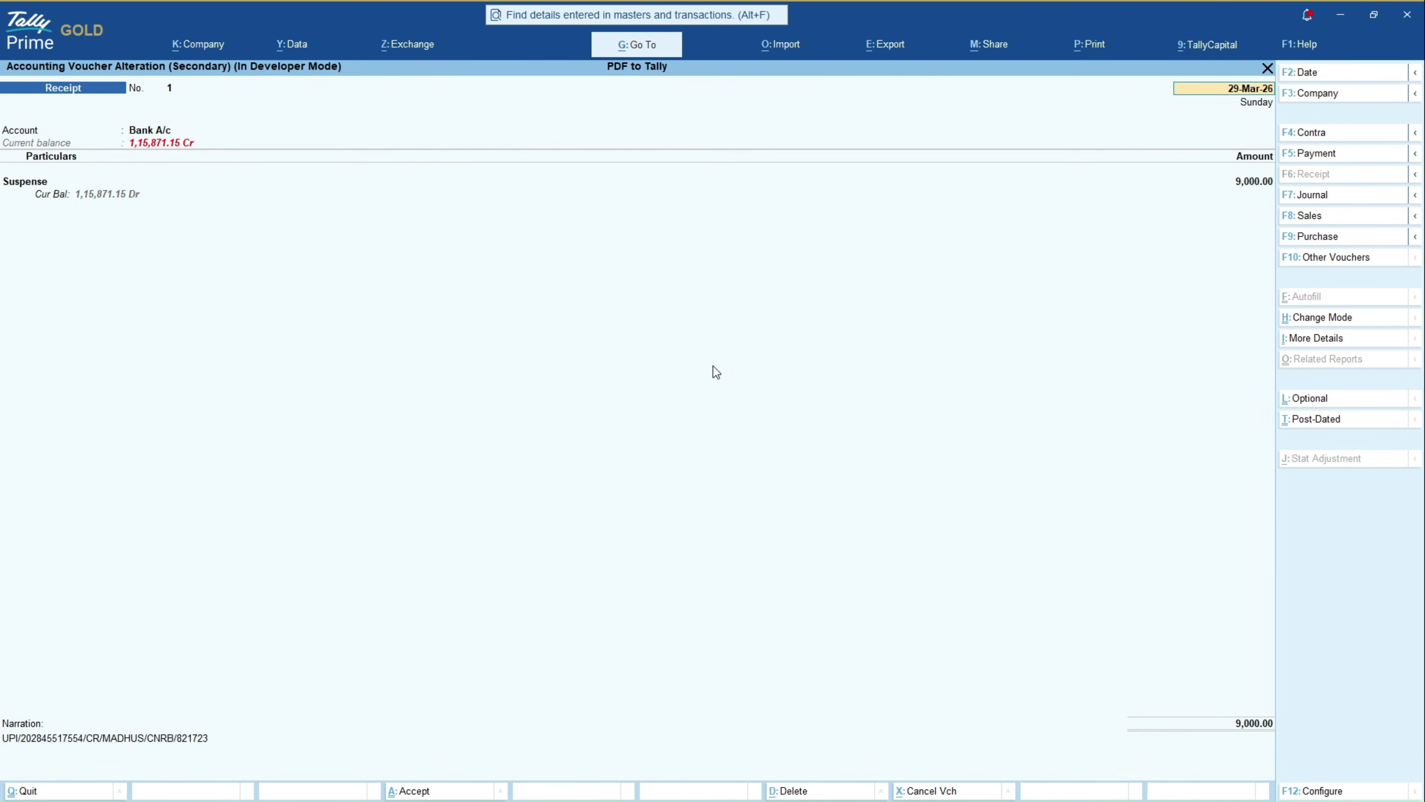
{"action": "key", "text": "Page_Up"}
{"action": "key", "text": "Escape"}
{"action": "key", "text": "Return"}
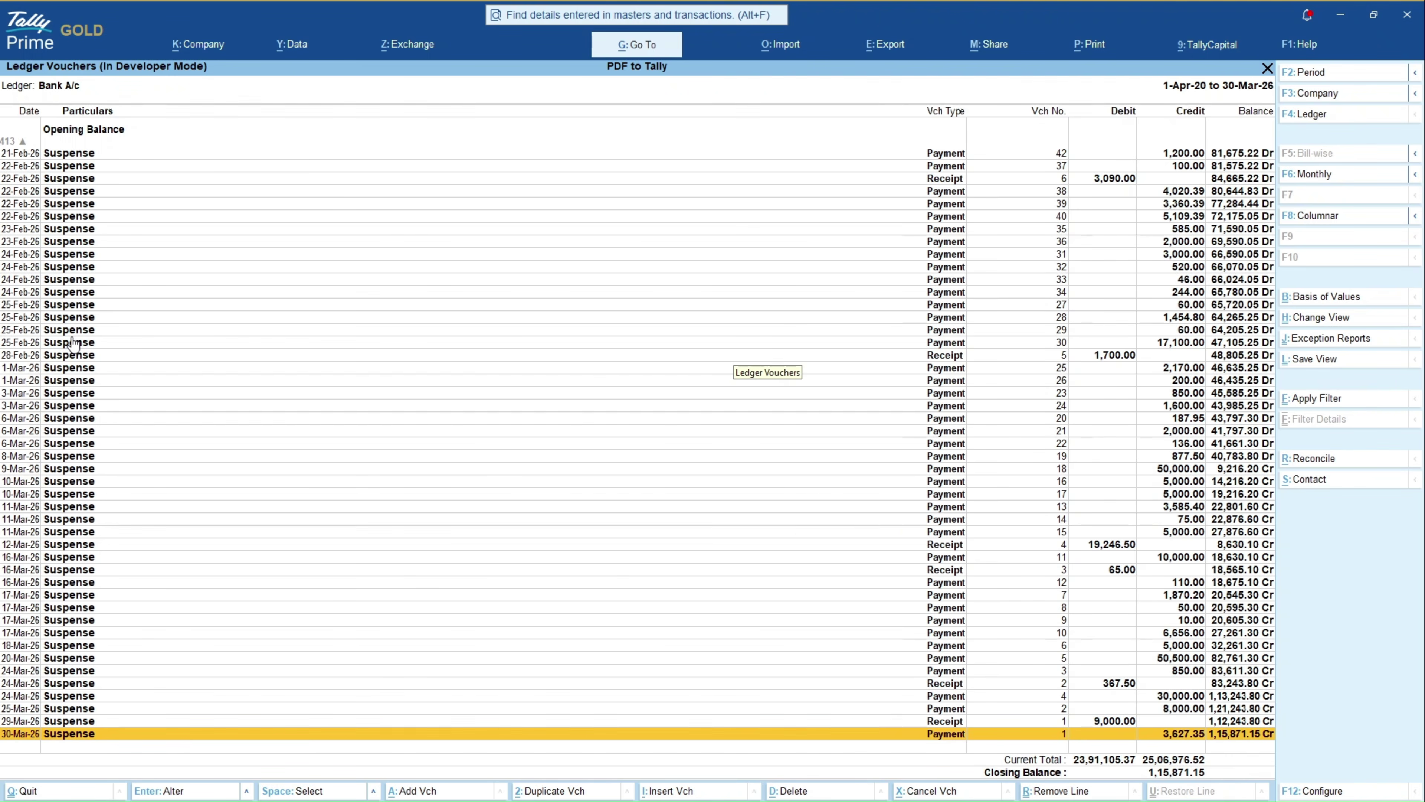
{"action": "key", "text": "Escape"}
{"action": "key", "text": "Escape"}
{"action": "key", "text": "Escape"}
{"action": "key", "text": "Escape"}
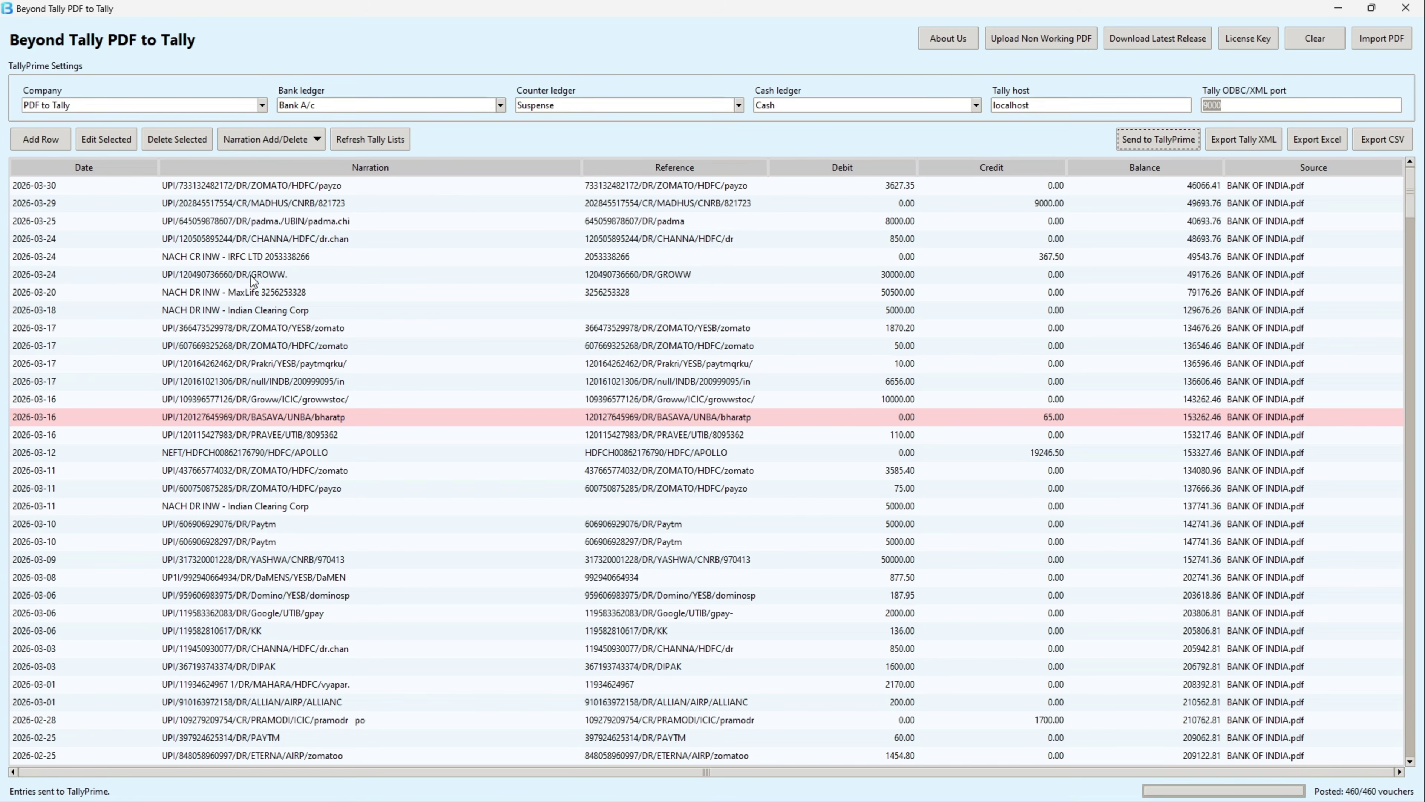
- Switch to Chrome and open the Bank To Tally product page from the Our TDLs list on beyondtally.com
{"action": "left_click", "coordinate": [318, 784]}
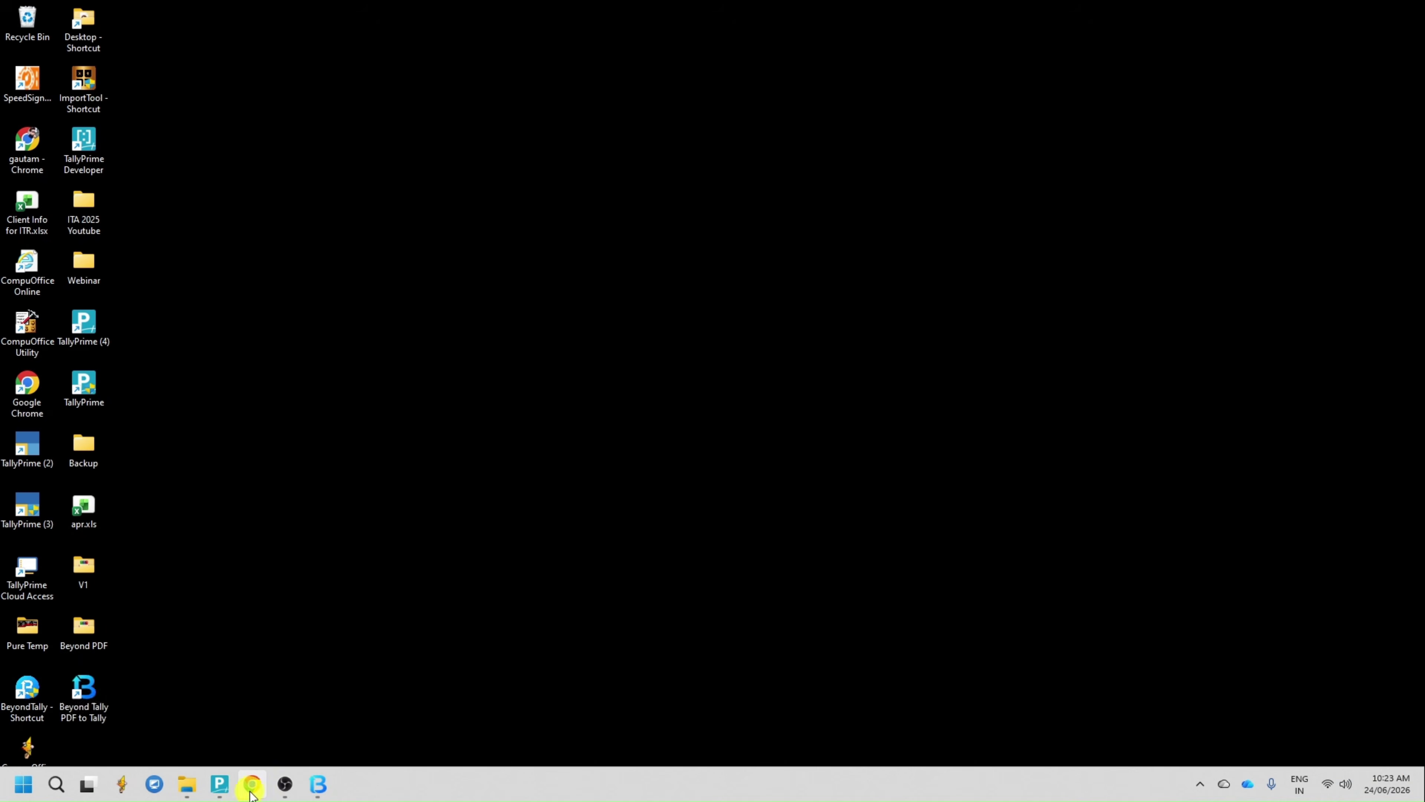
{"action": "left_click", "coordinate": [252, 784]}
{"action": "left_click", "coordinate": [216, 15]}
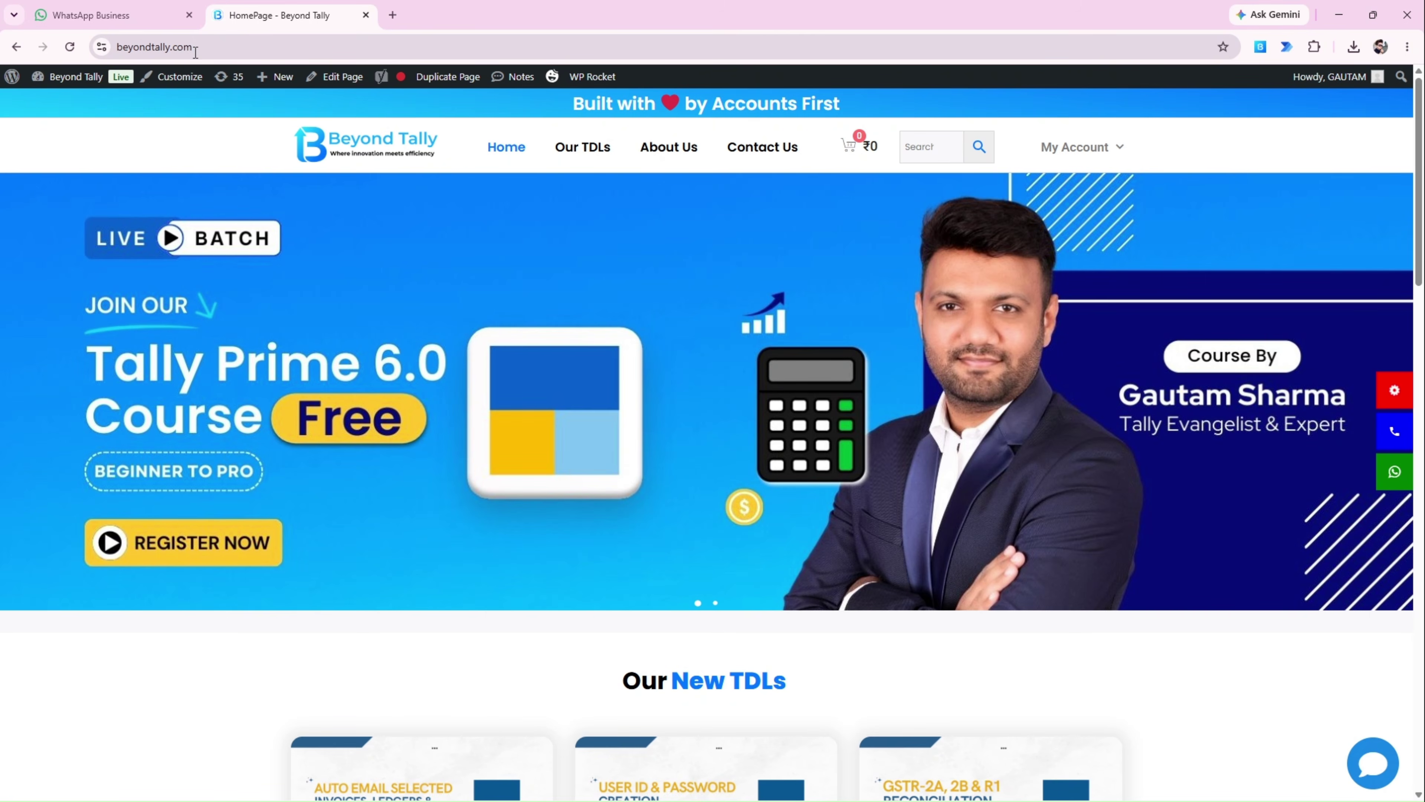
{"action": "left_click", "coordinate": [584, 146]}
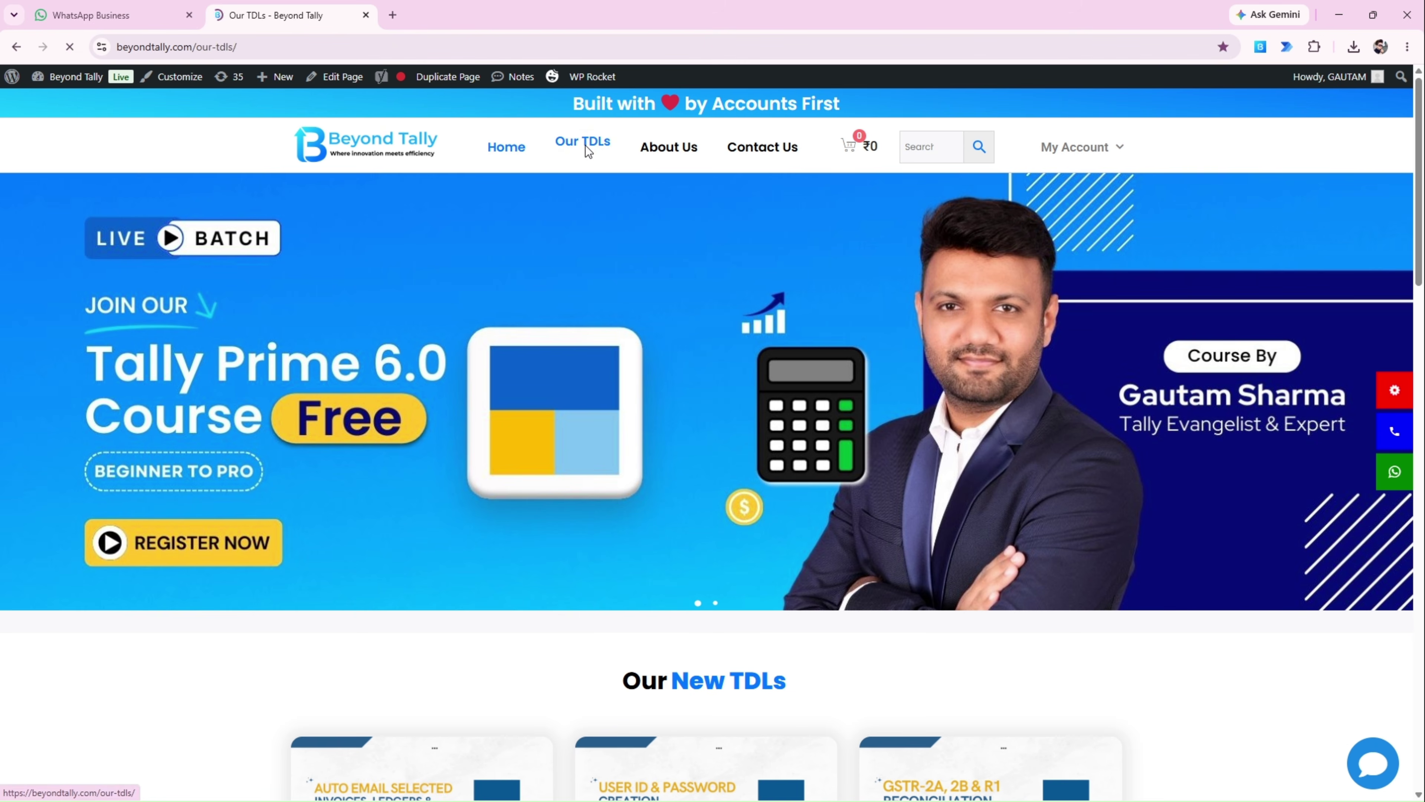
{"action": "scroll", "coordinate": [598, 239], "scroll_direction": "down", "scroll_amount": 15}
{"action": "scroll", "coordinate": [599, 245], "scroll_direction": "down", "scroll_amount": 18}
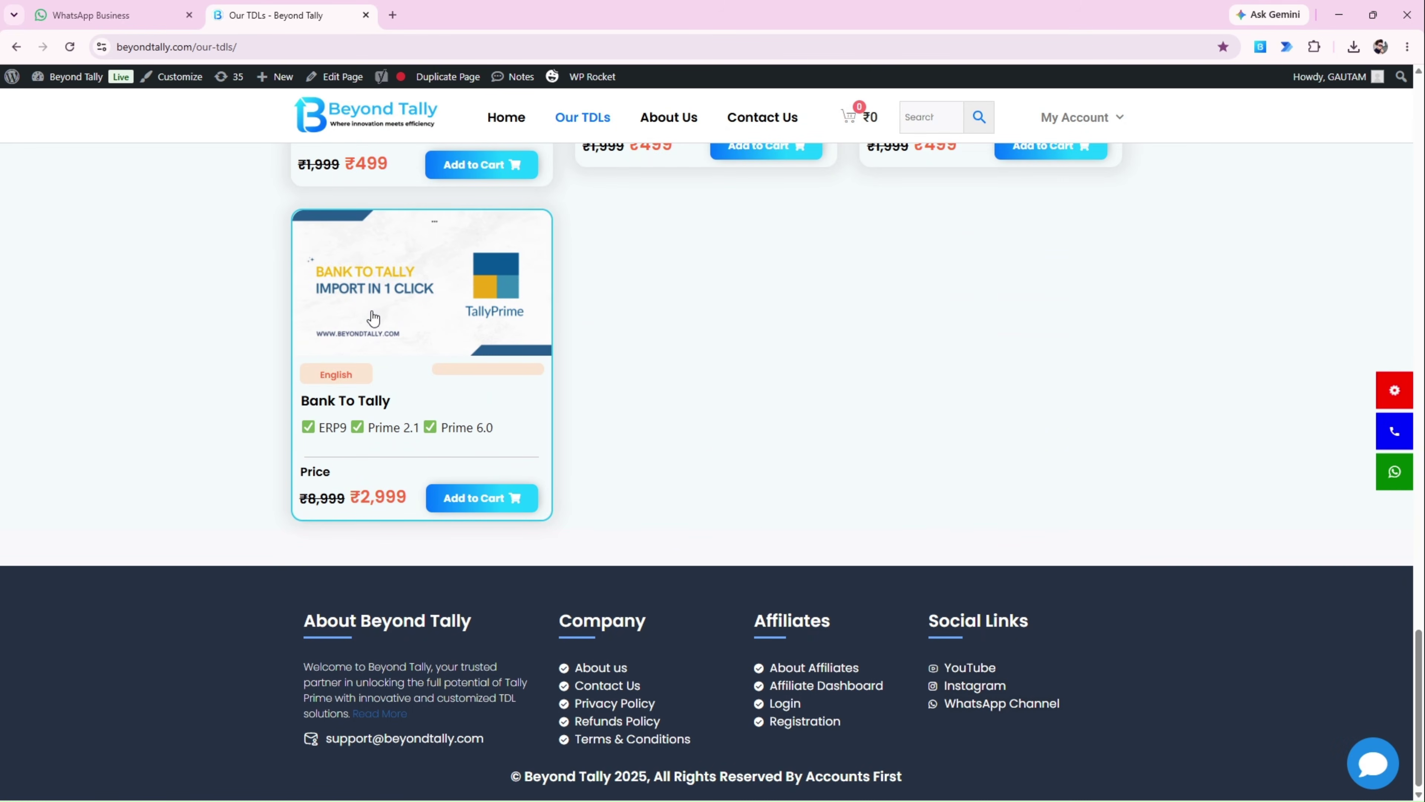
{"action": "left_click", "coordinate": [374, 402]}
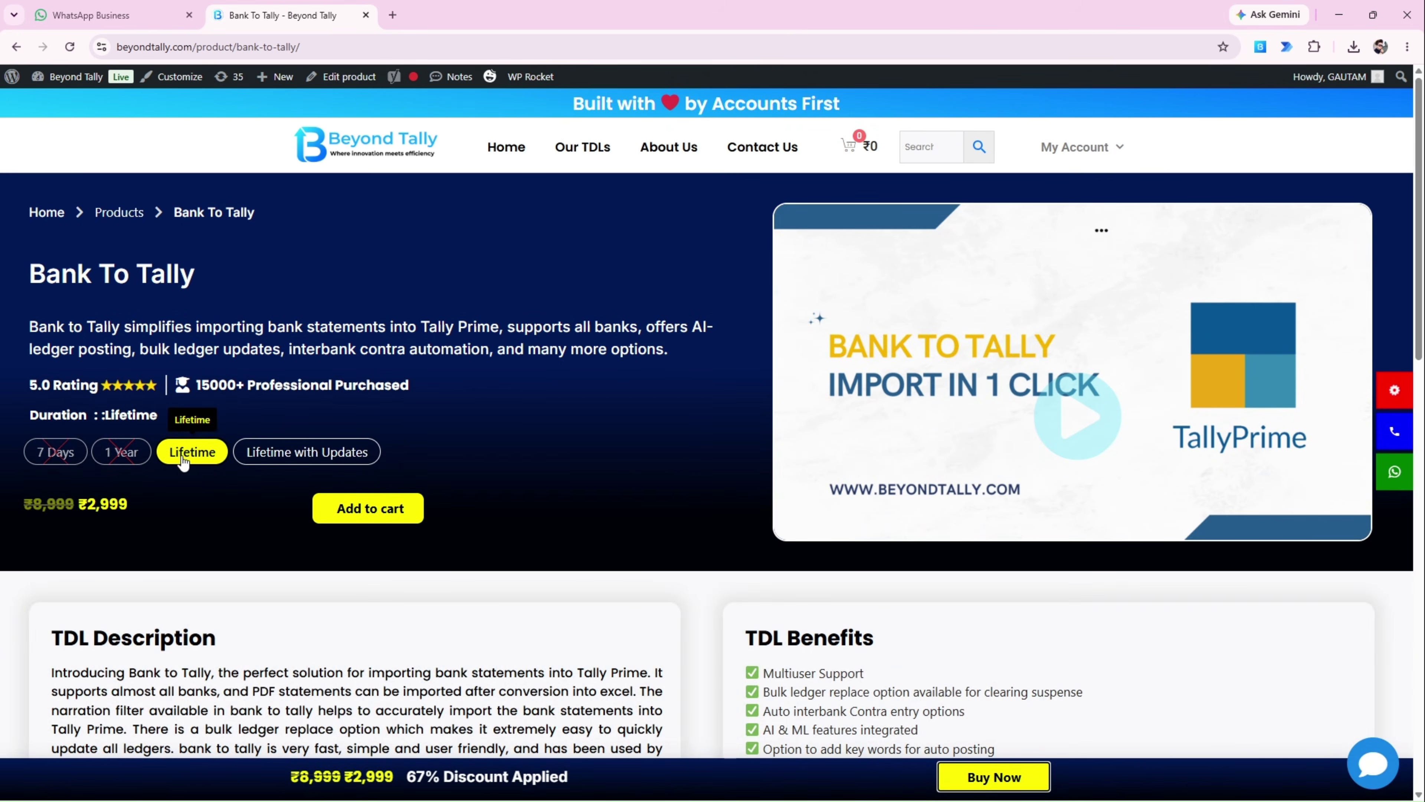
- Check the Lifetime price of Bank To Tally, select the Lifetime with Updates duration and check its price
{"action": "left_click", "coordinate": [97, 503]}
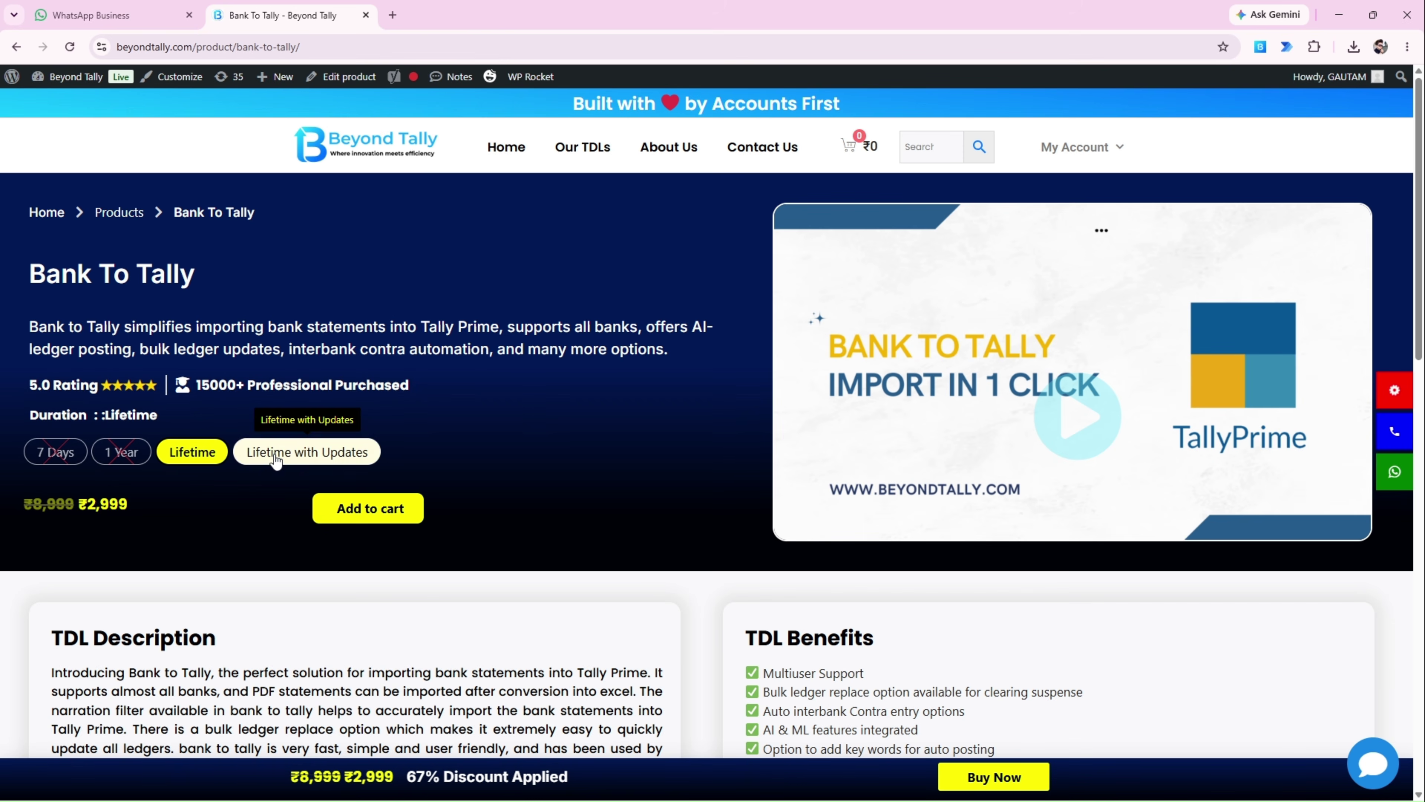
{"action": "left_click", "coordinate": [288, 451]}
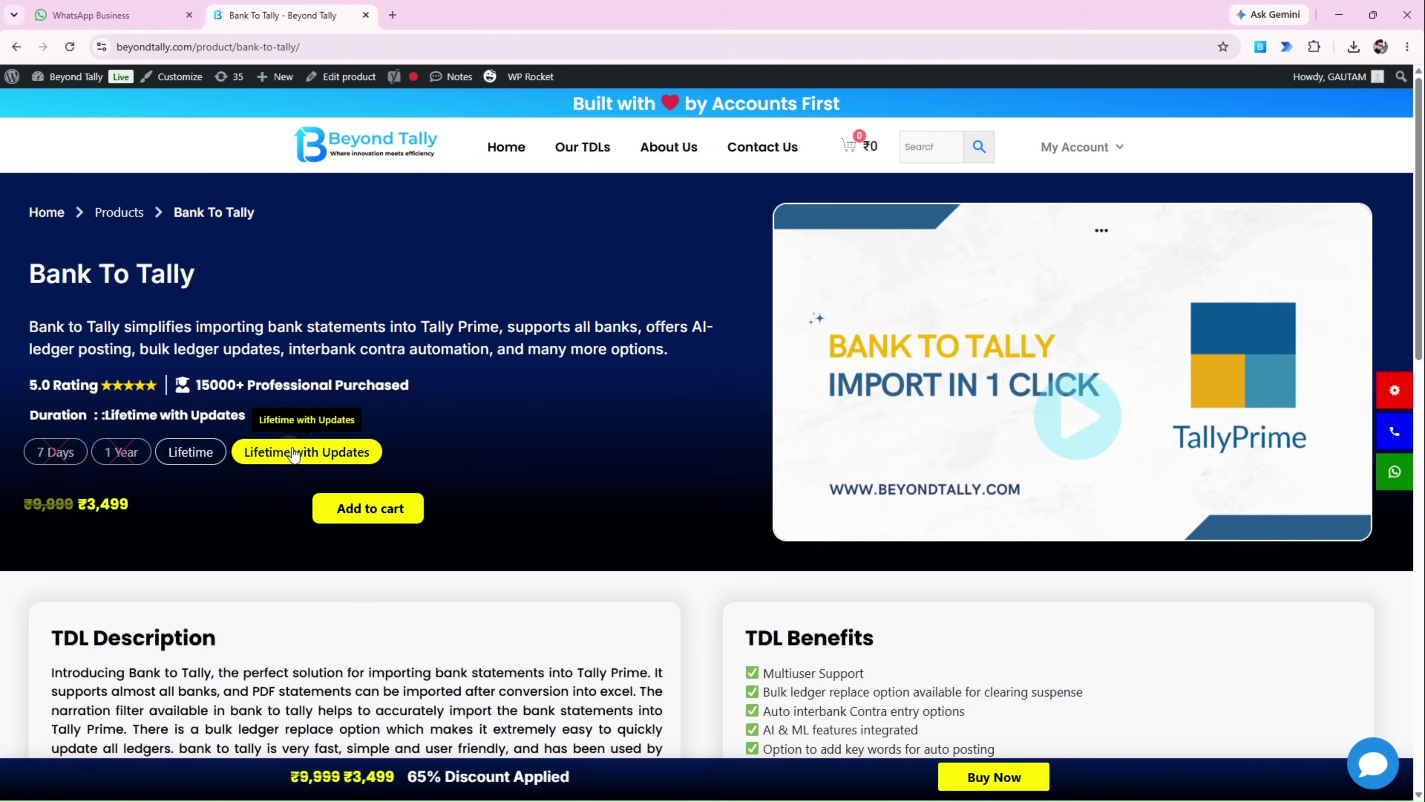
{"action": "left_click_drag", "start_coordinate": [87, 503], "coordinate": [141, 508]}
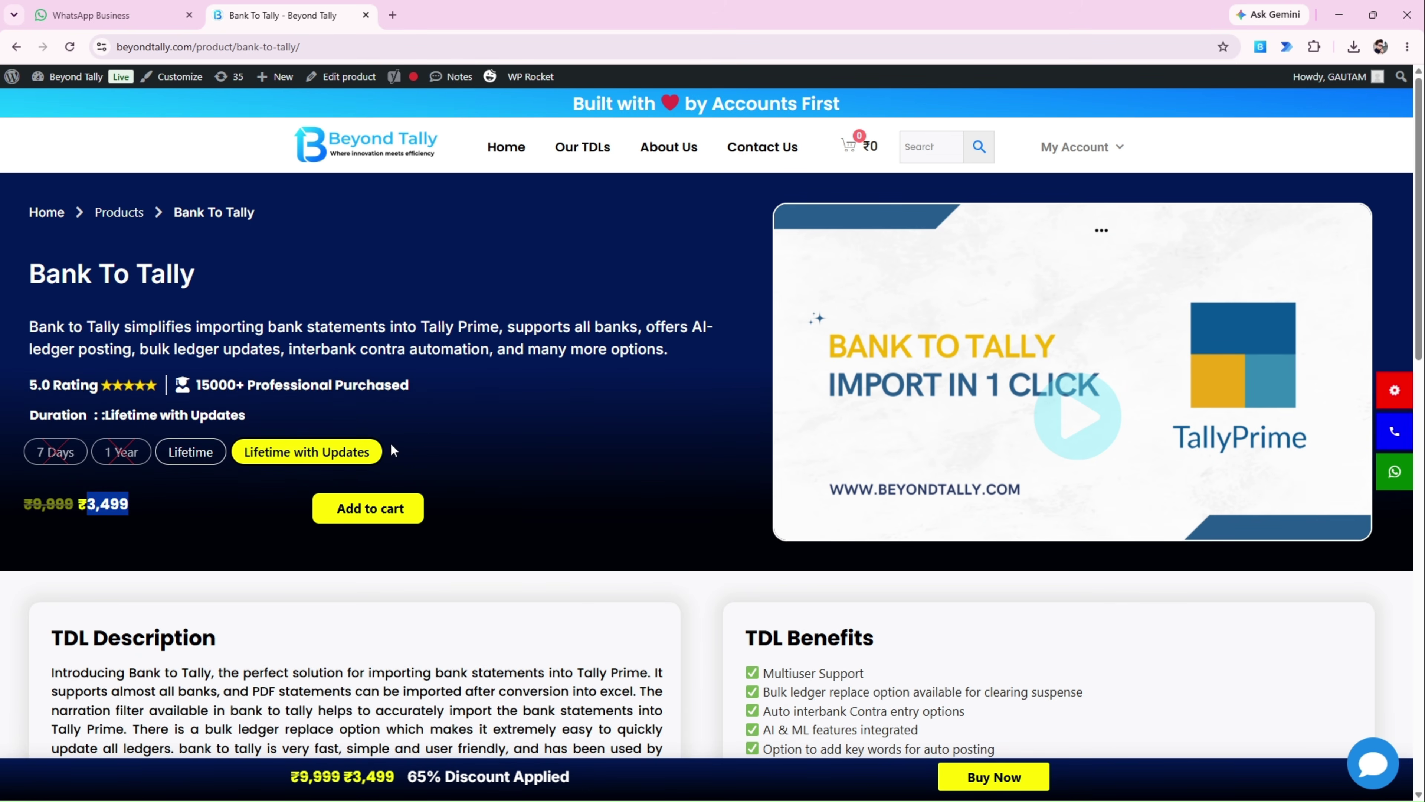
- Review the TDL description and benefits of Bank To Tally and open the product's tutorial video
{"action": "scroll", "coordinate": [387, 449], "scroll_direction": "down", "scroll_amount": 4}
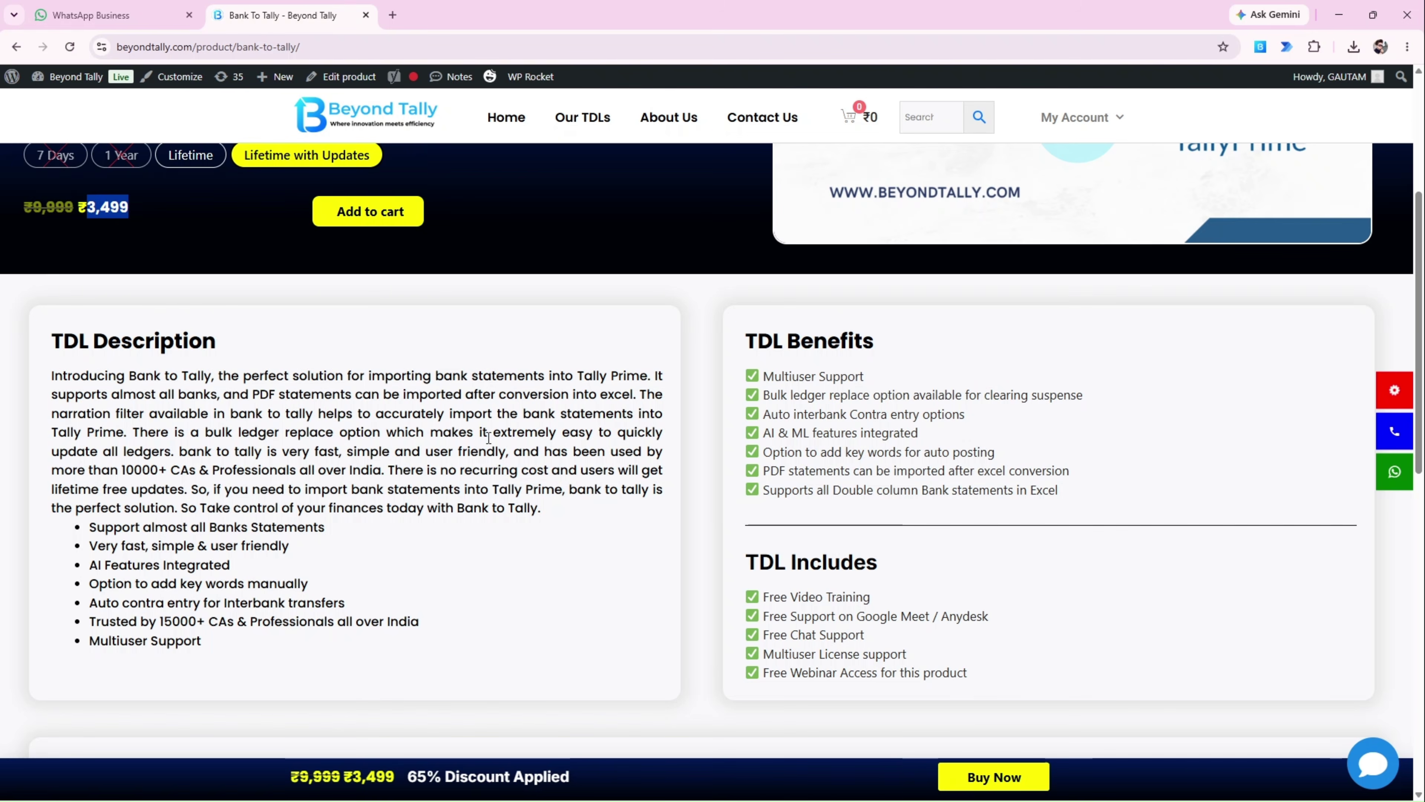
{"action": "scroll", "coordinate": [540, 542], "scroll_direction": "up", "scroll_amount": 4}
{"action": "scroll", "coordinate": [540, 541], "scroll_direction": "up", "scroll_amount": 1}
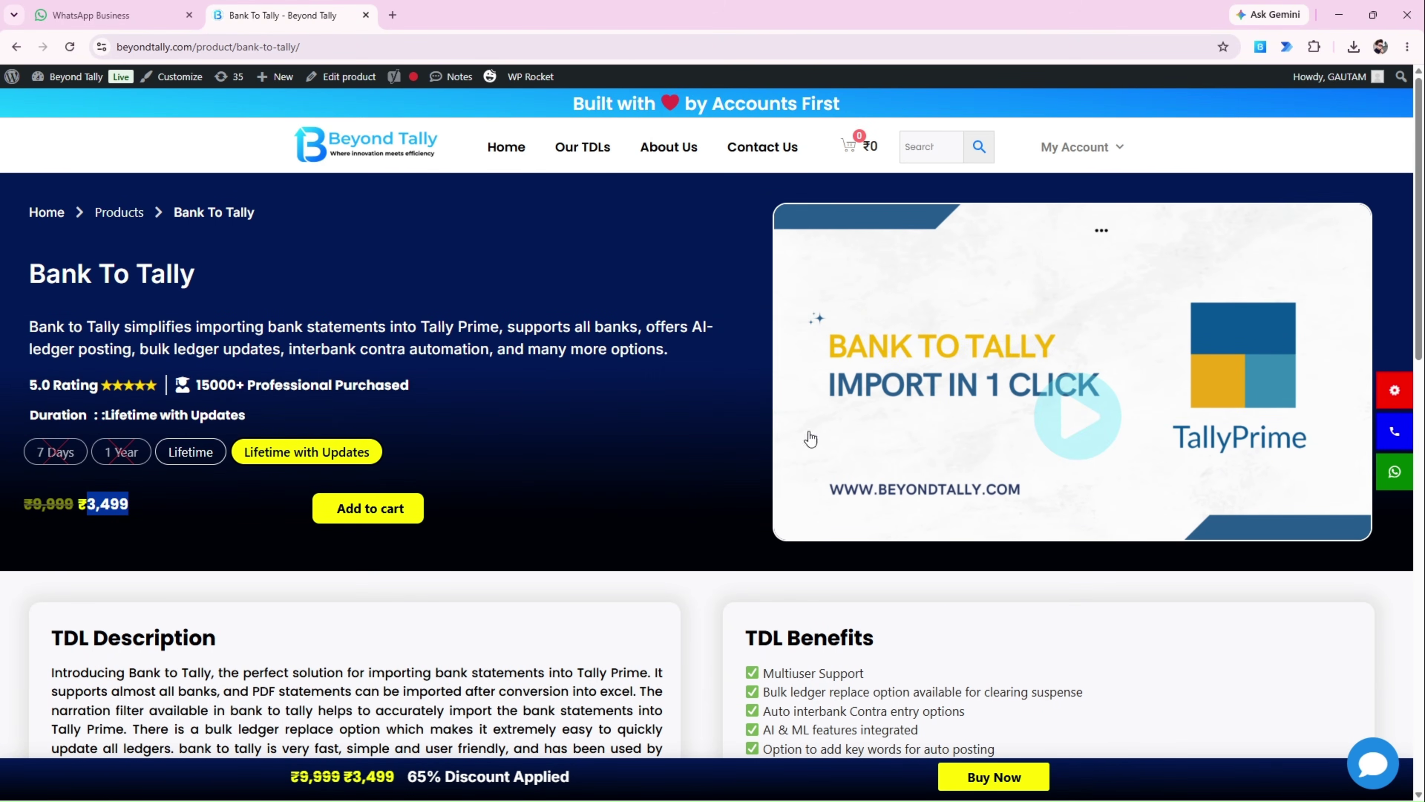
{"action": "left_click", "coordinate": [1077, 415]}
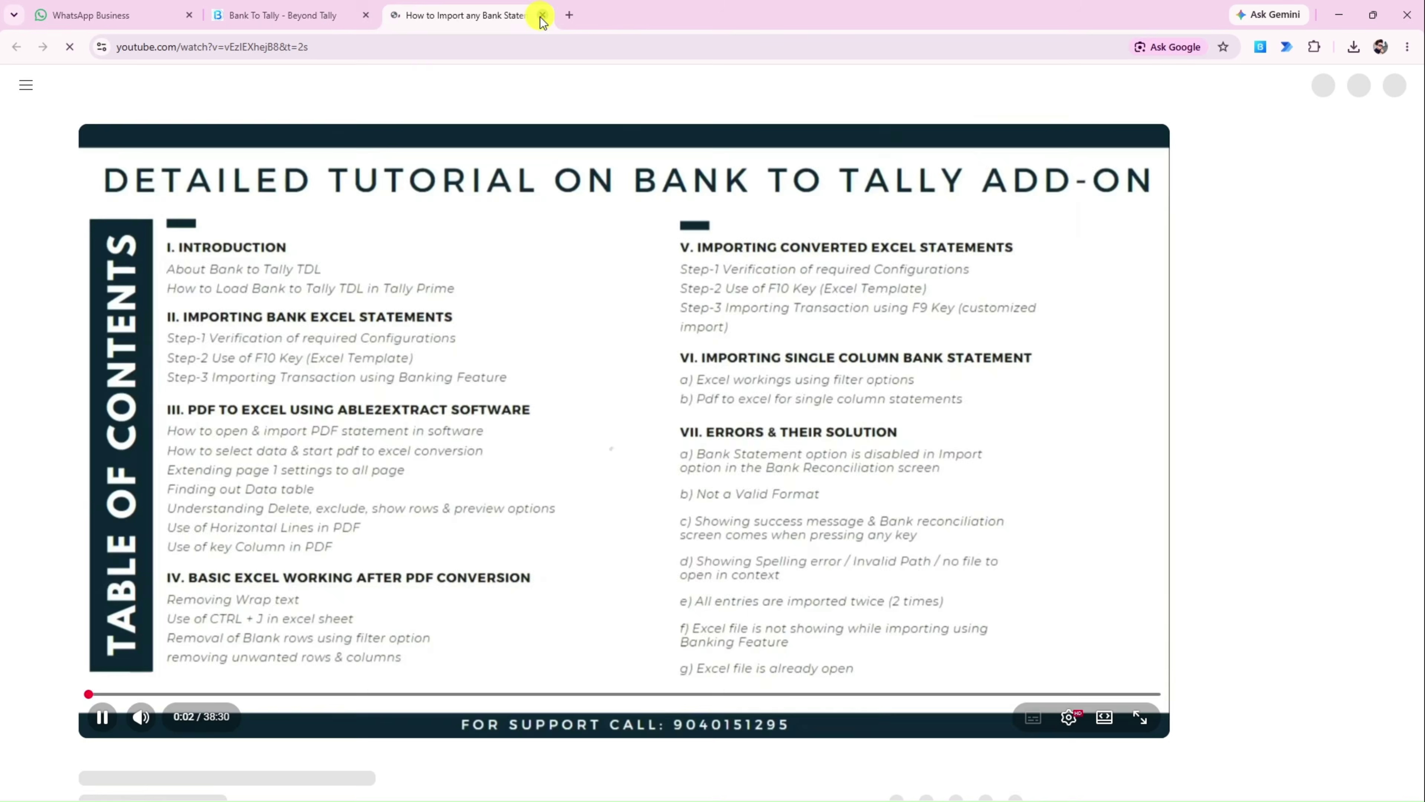
- Close the tutorial video, switch back to Beyond Tally PDF to Tally and clear the imported BANK OF INDIA.pdf transactions
{"action": "left_click", "coordinate": [542, 15]}
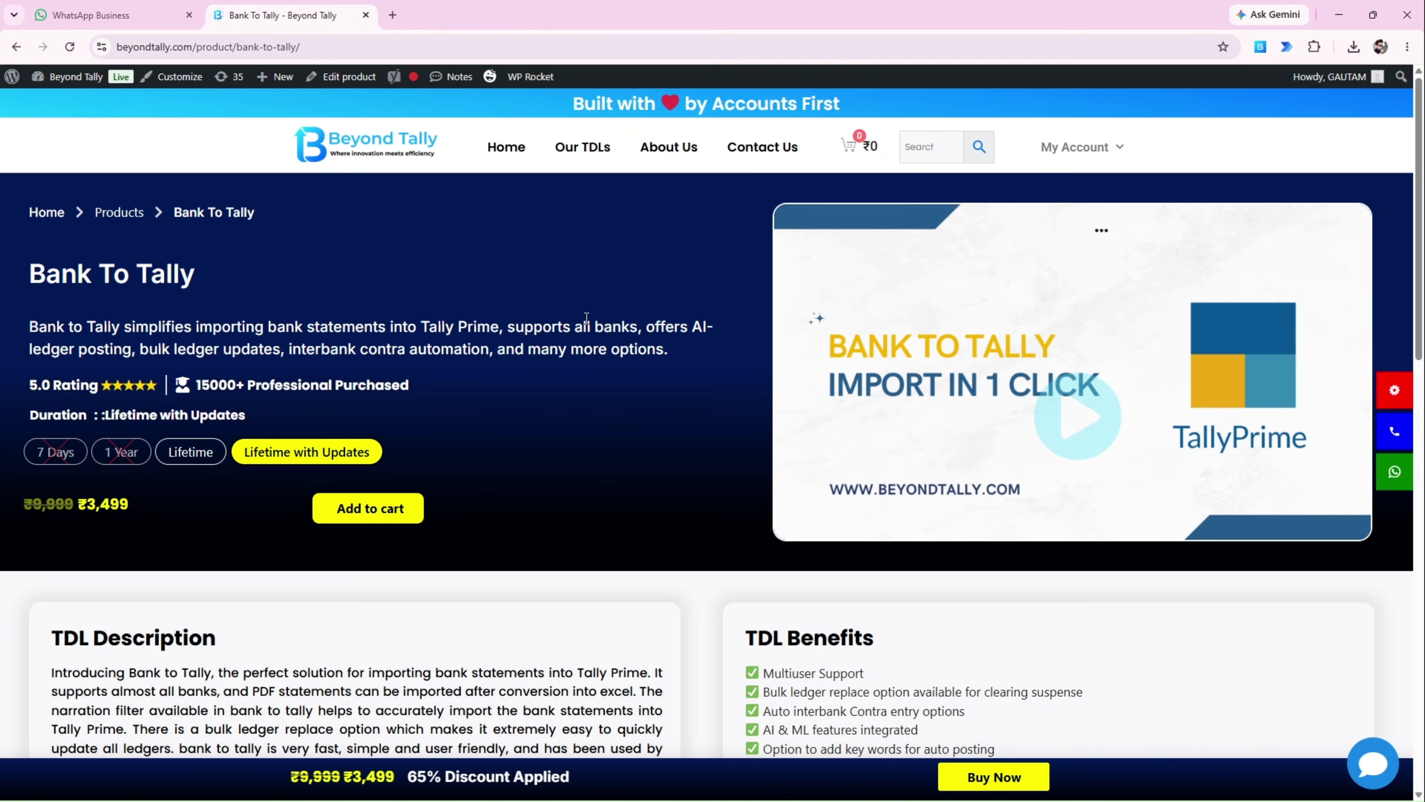
{"action": "left_click", "coordinate": [1343, 12]}
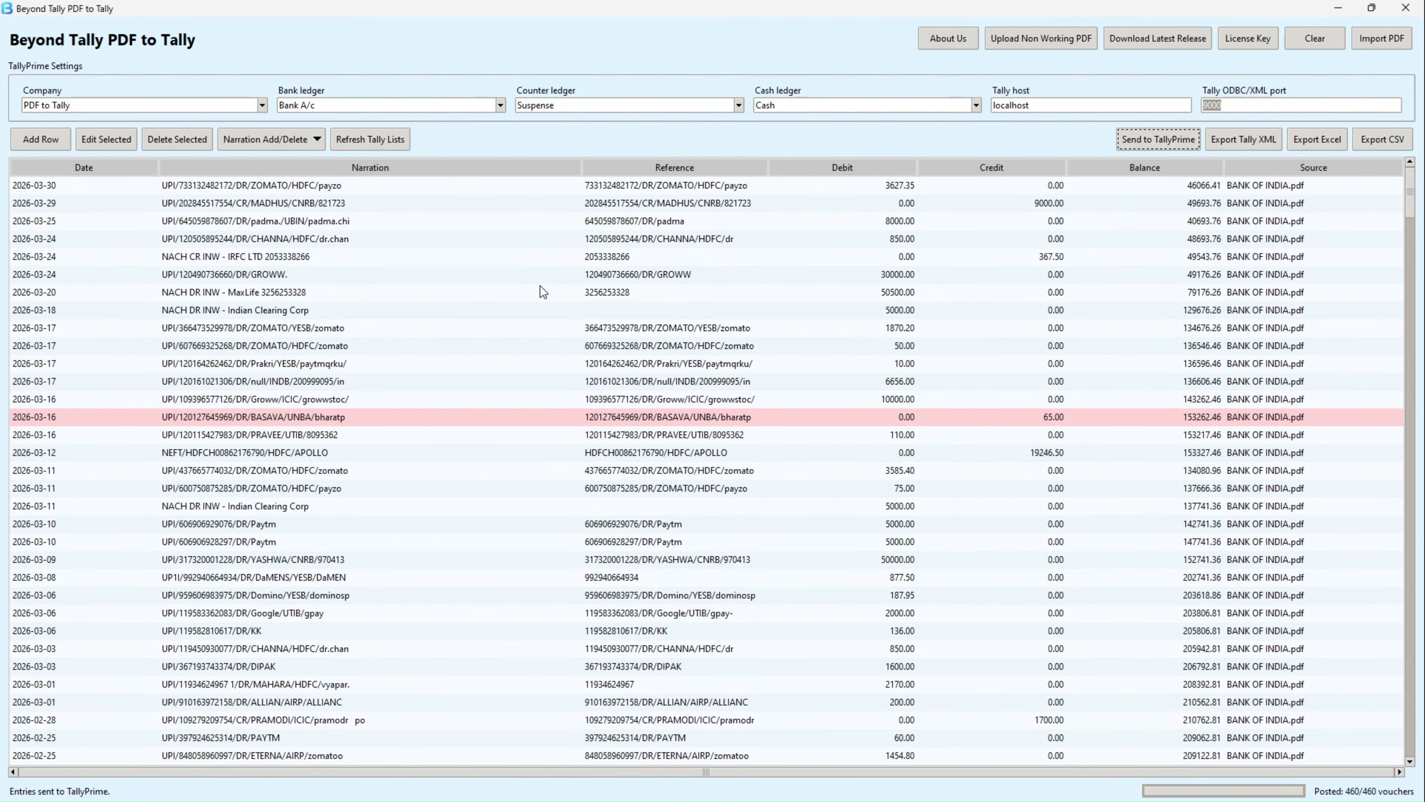
{"action": "left_click", "coordinate": [1323, 39]}
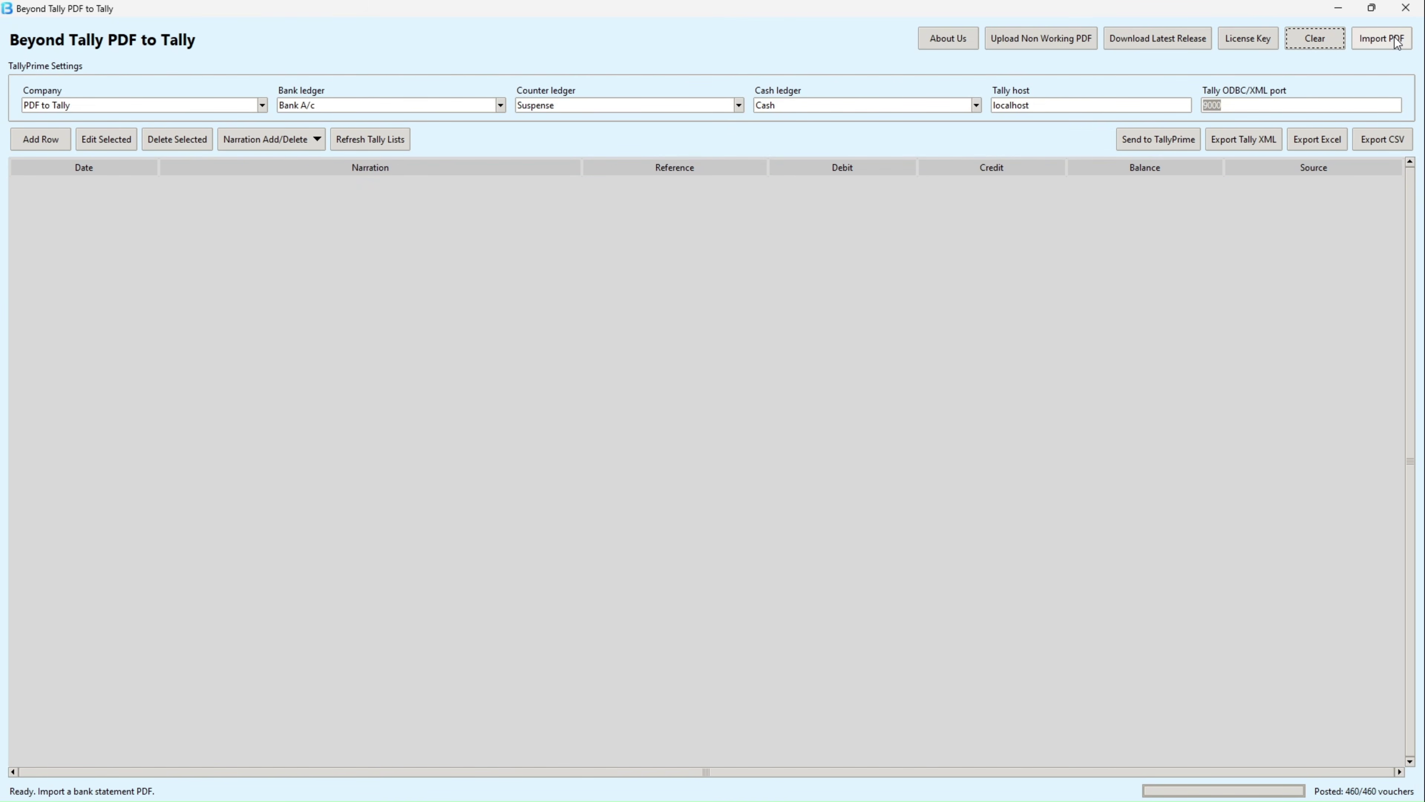
- Import the bank statement bank of india (1).pdf from Downloads and clear its transactions from the list
{"action": "left_click", "coordinate": [1396, 42]}
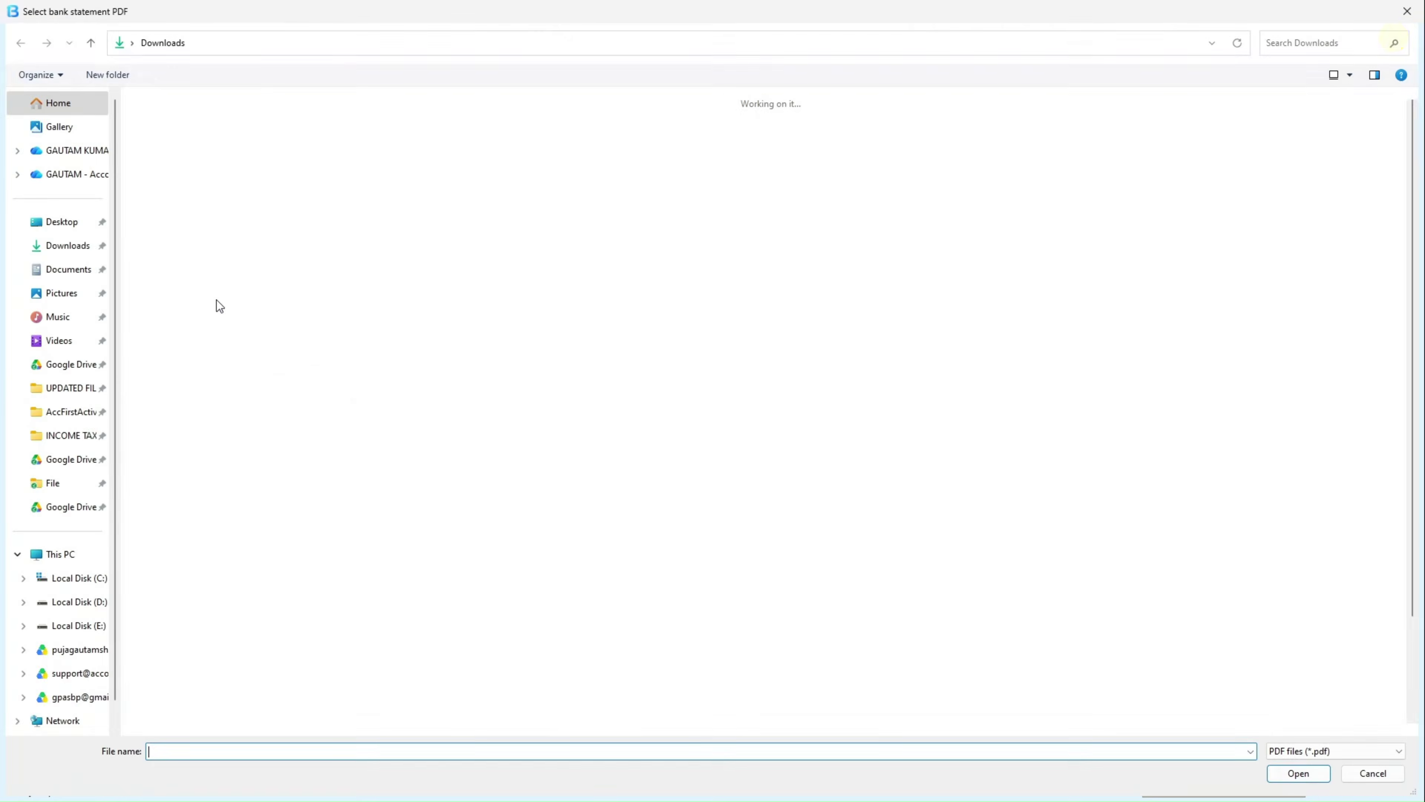
{"action": "double_click", "coordinate": [203, 174]}
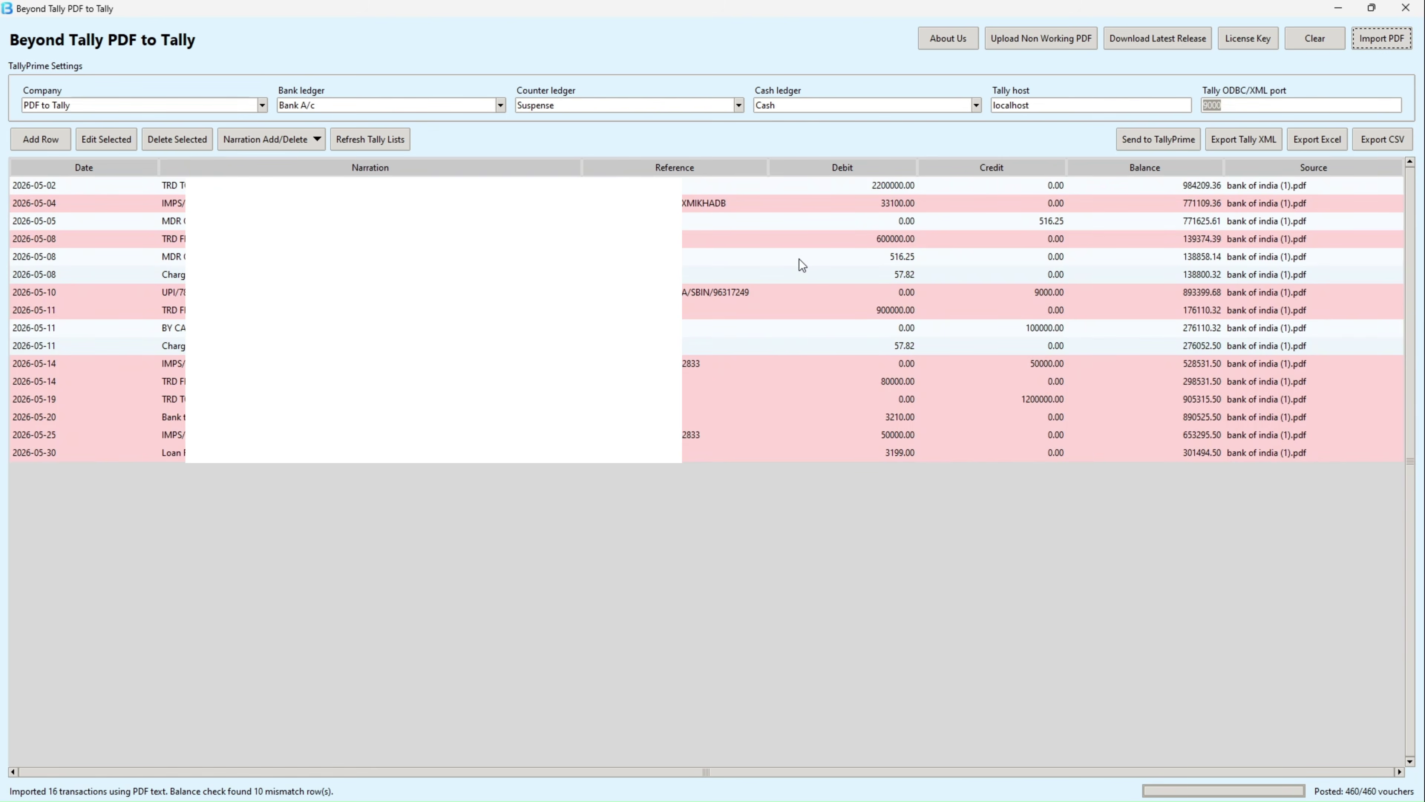
{"action": "left_click", "coordinate": [1315, 39]}
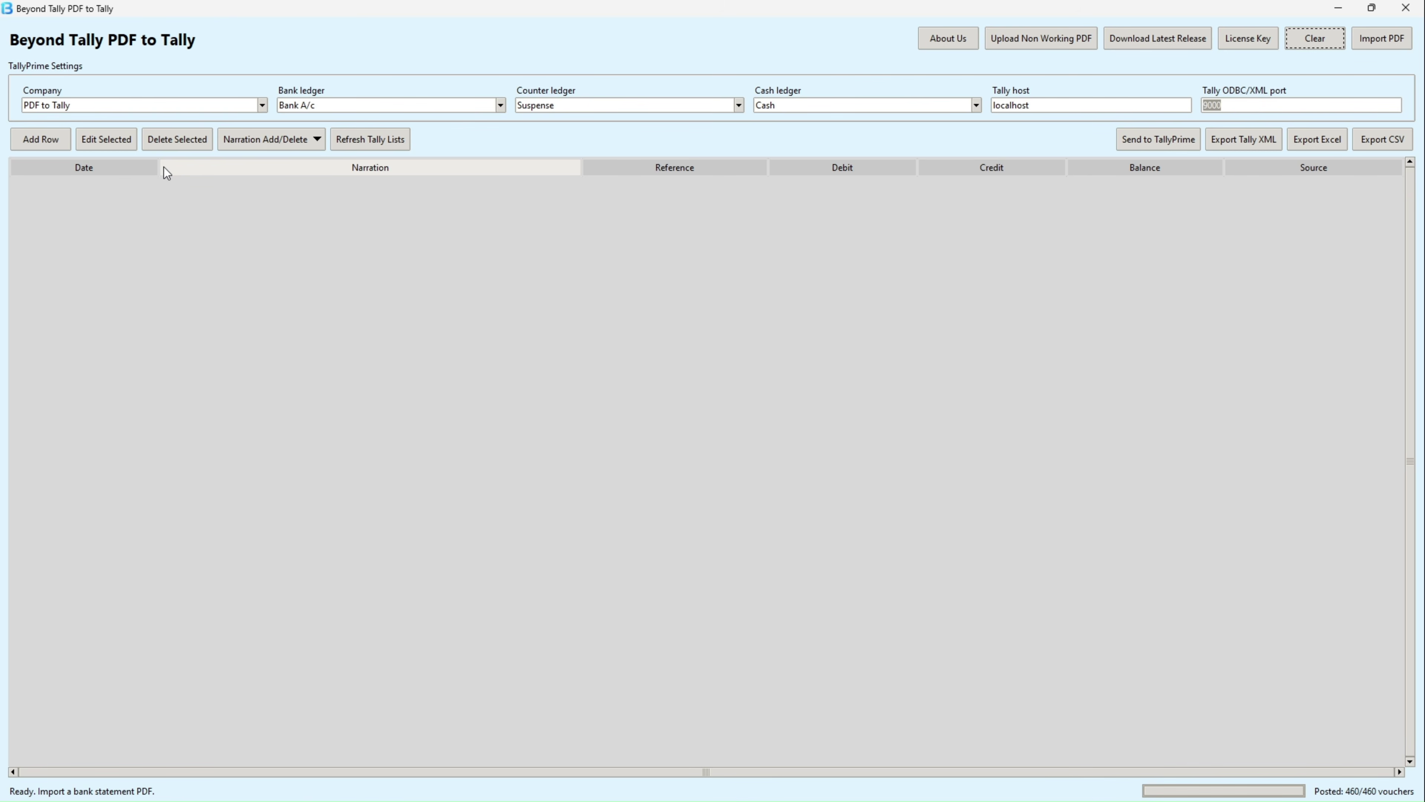